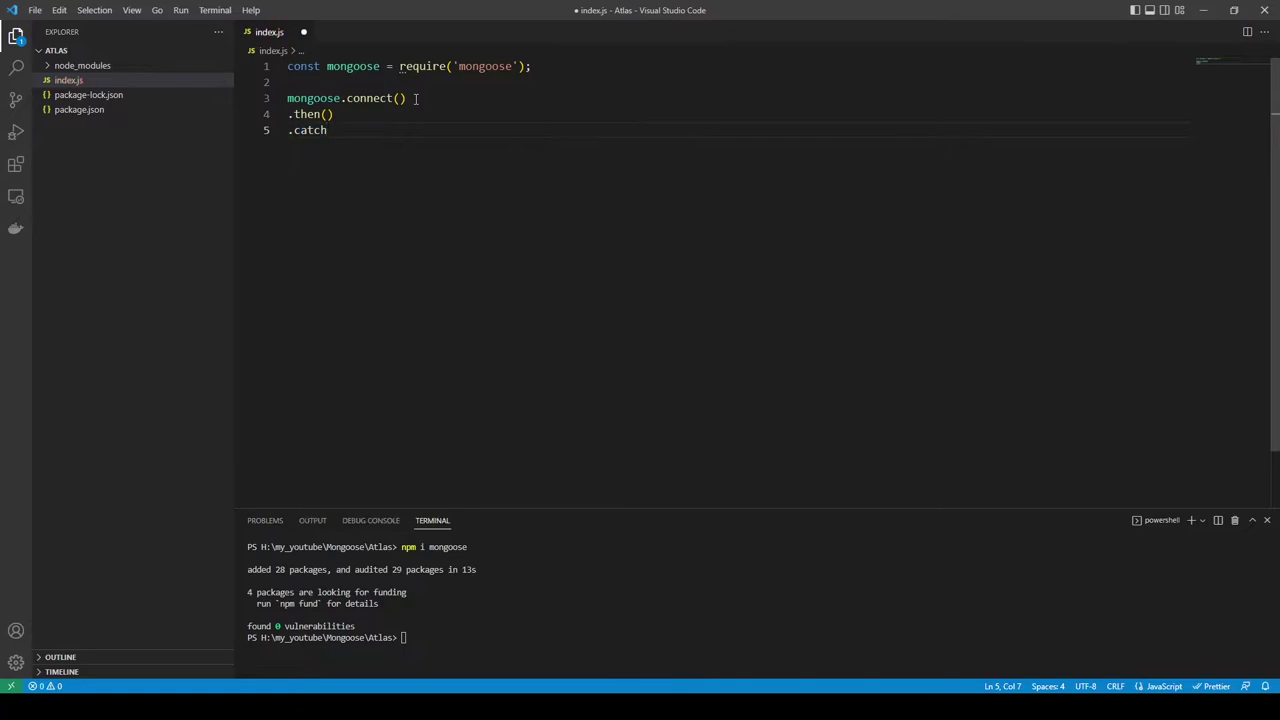
Step: Make the .then callback log "Connected" with ()=>console.log("Connected")
key(Up)
key(Left)
text(()=>)
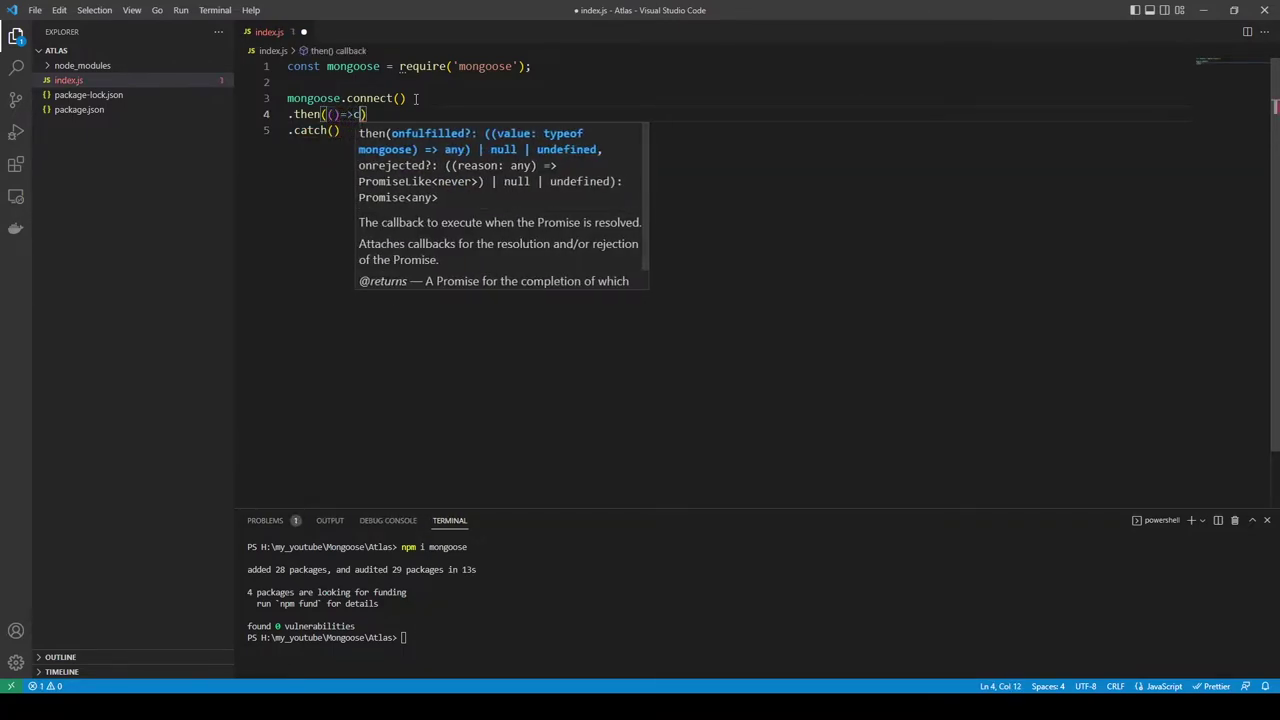
text(console)
key(Down)
key(Return)
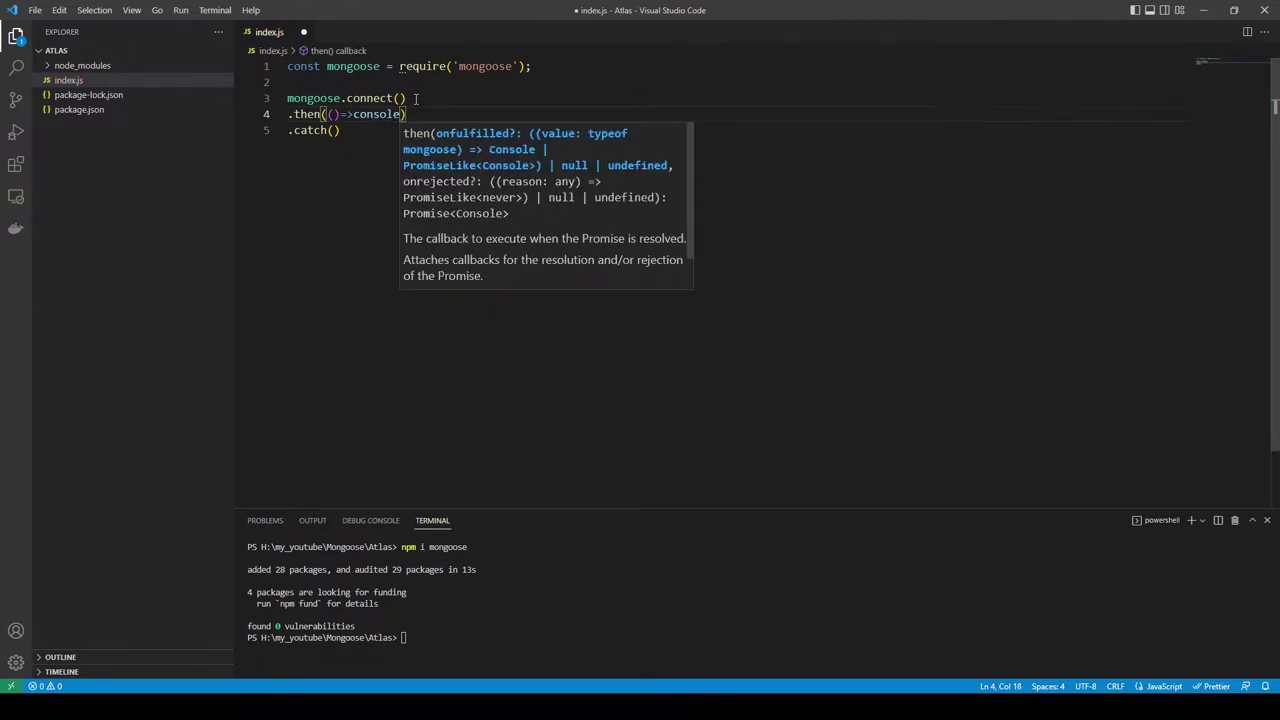
text(.log)
text(("Conne)
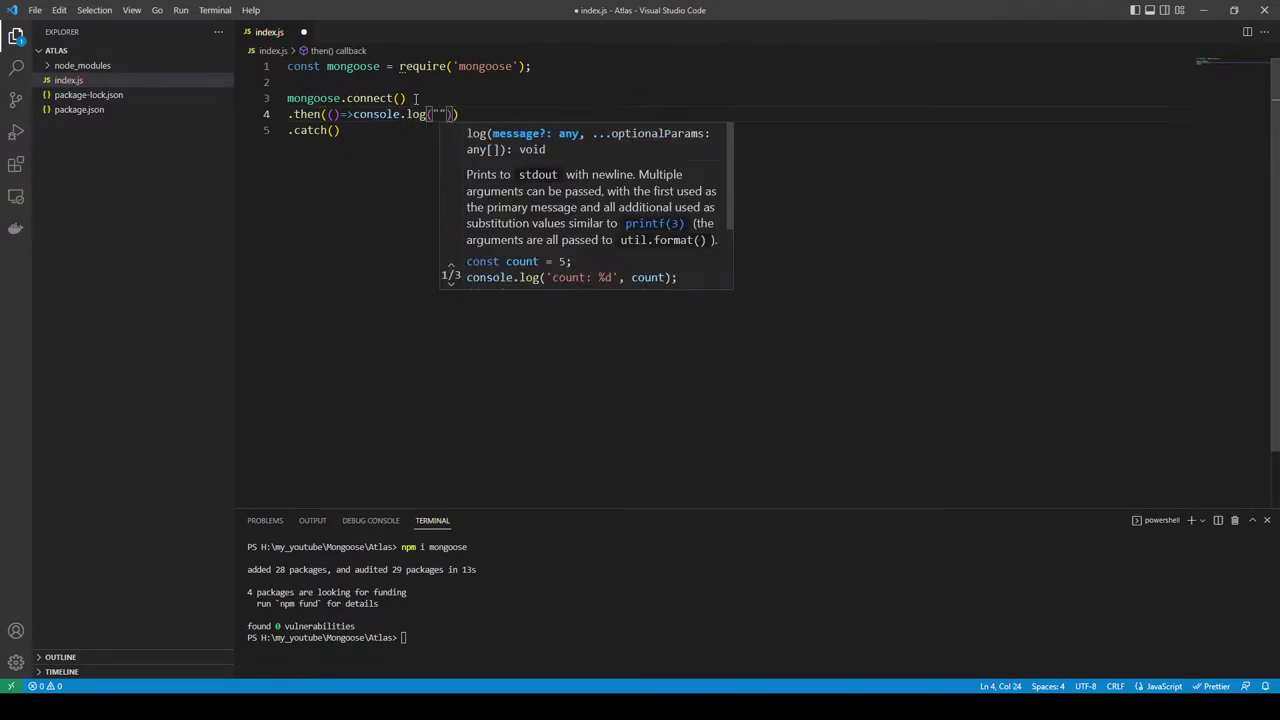
text(cted)
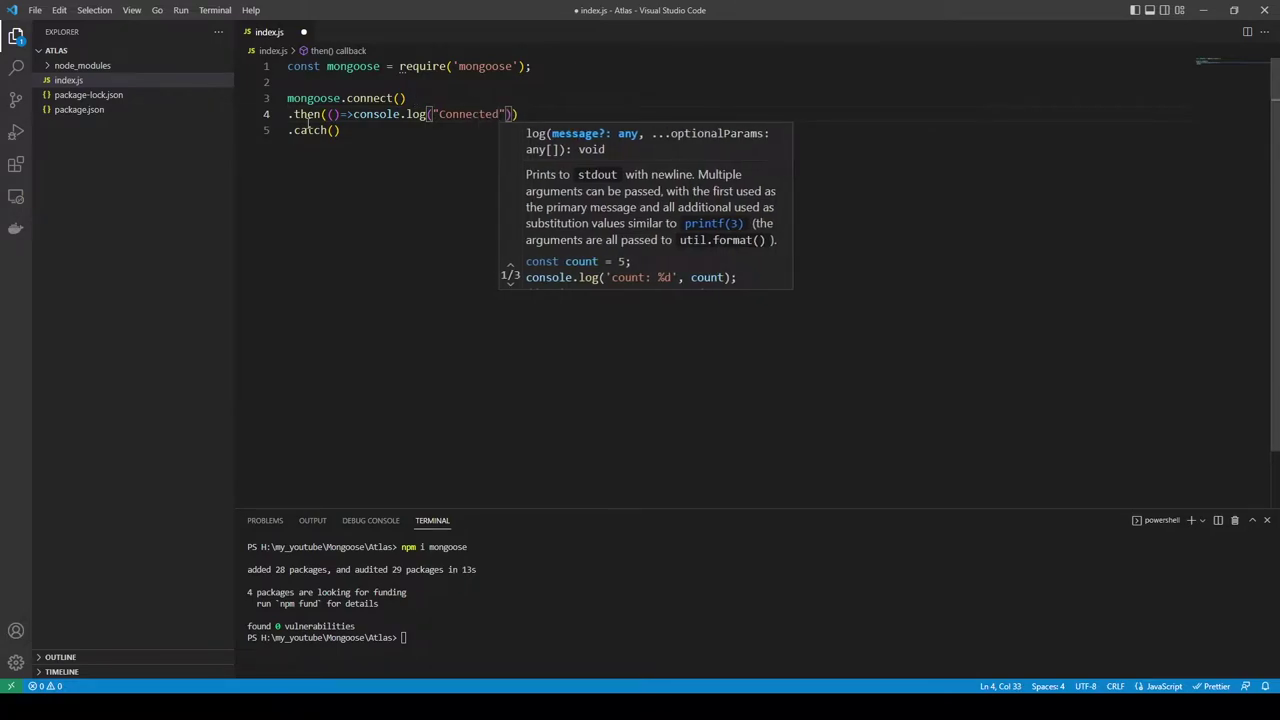
Step: Make the .catch callback (err)=>console.log(err) and save index.js
click(334, 130)
text(()=>con)
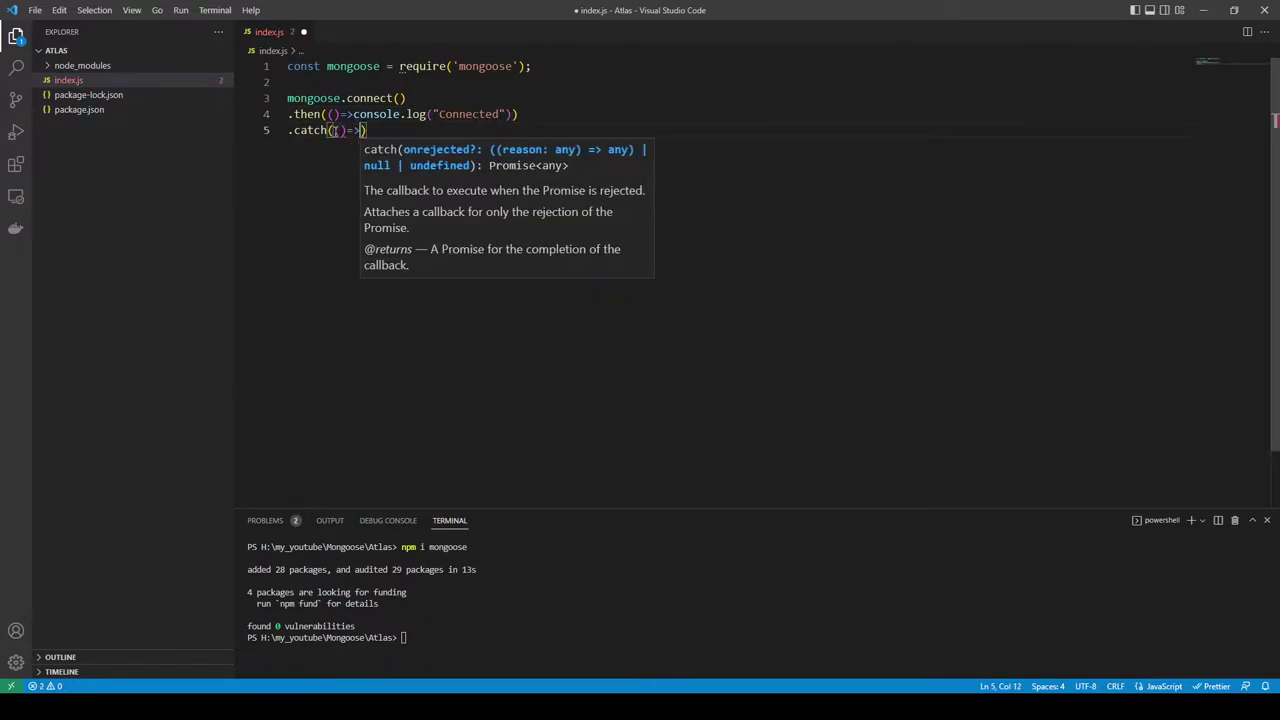
text(sole.log())
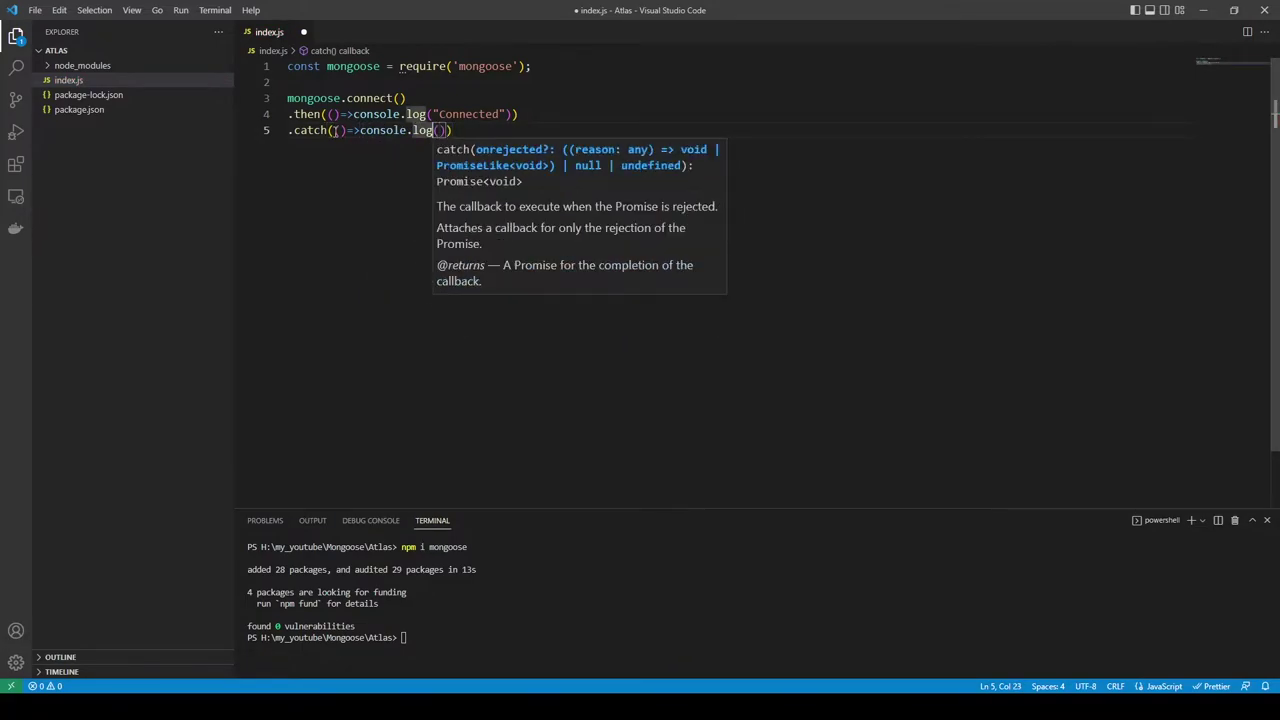
click(335, 130)
text(e)
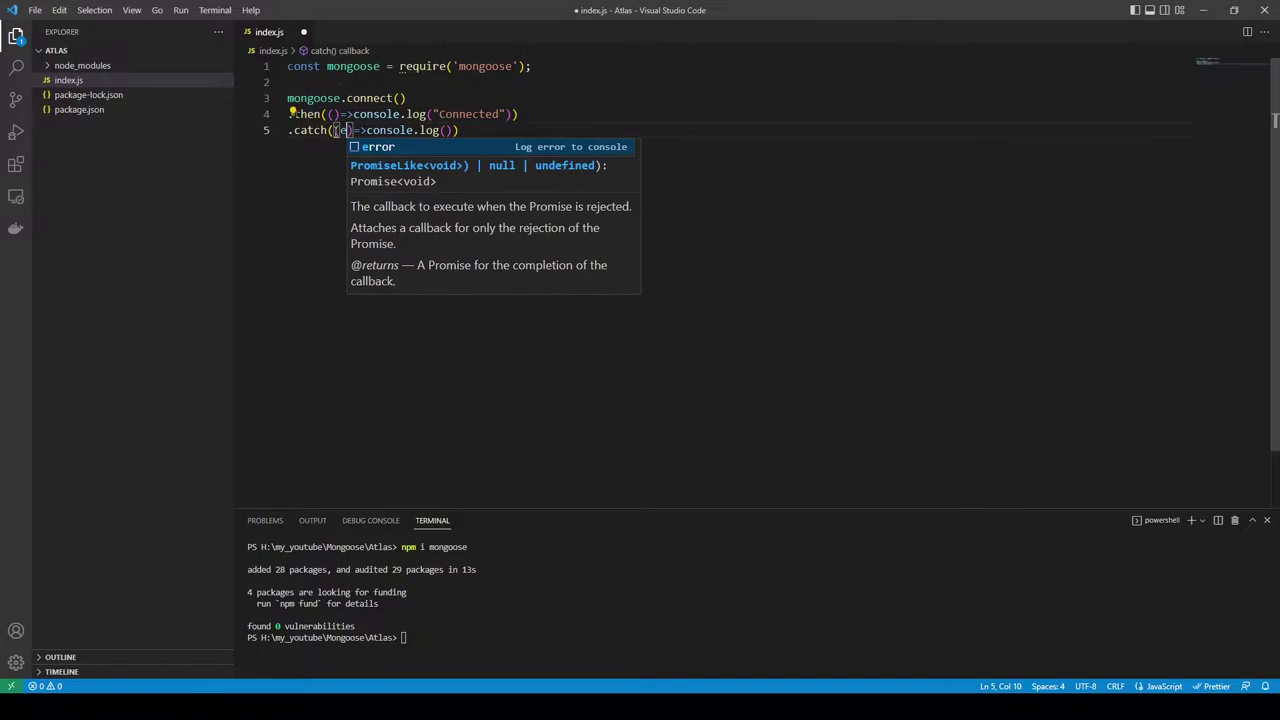
text(rr)
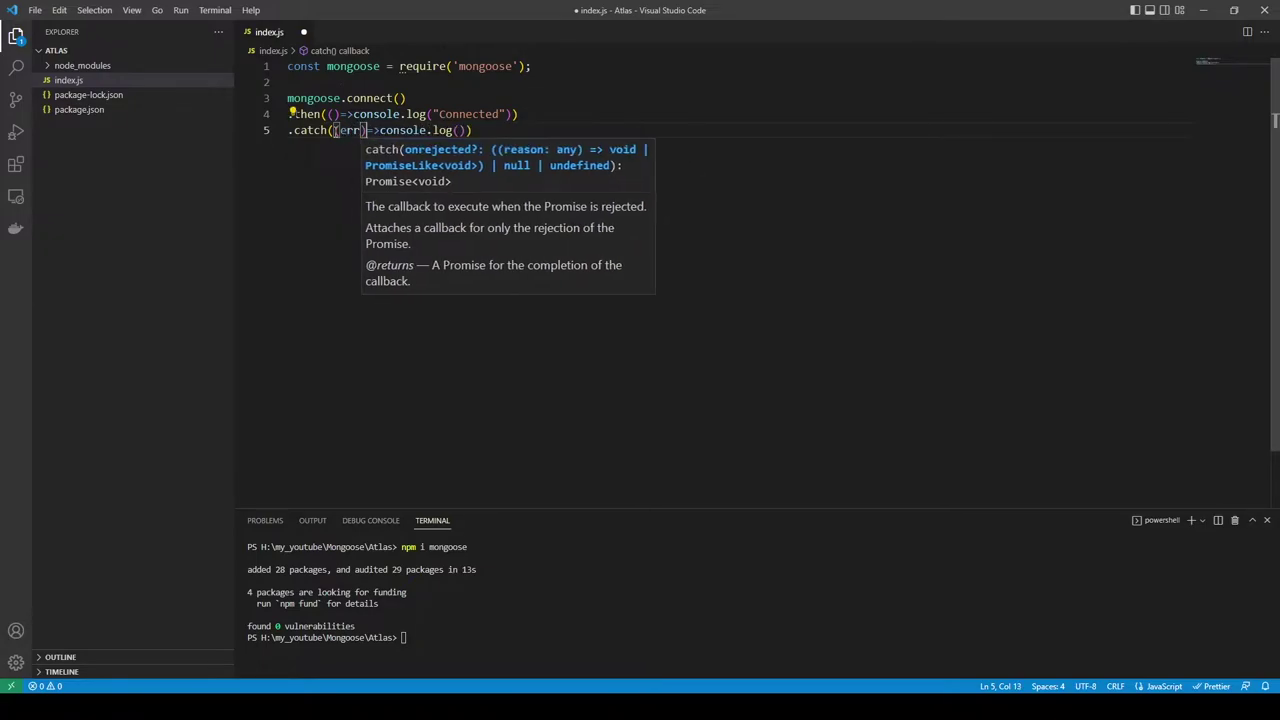
click(448, 130)
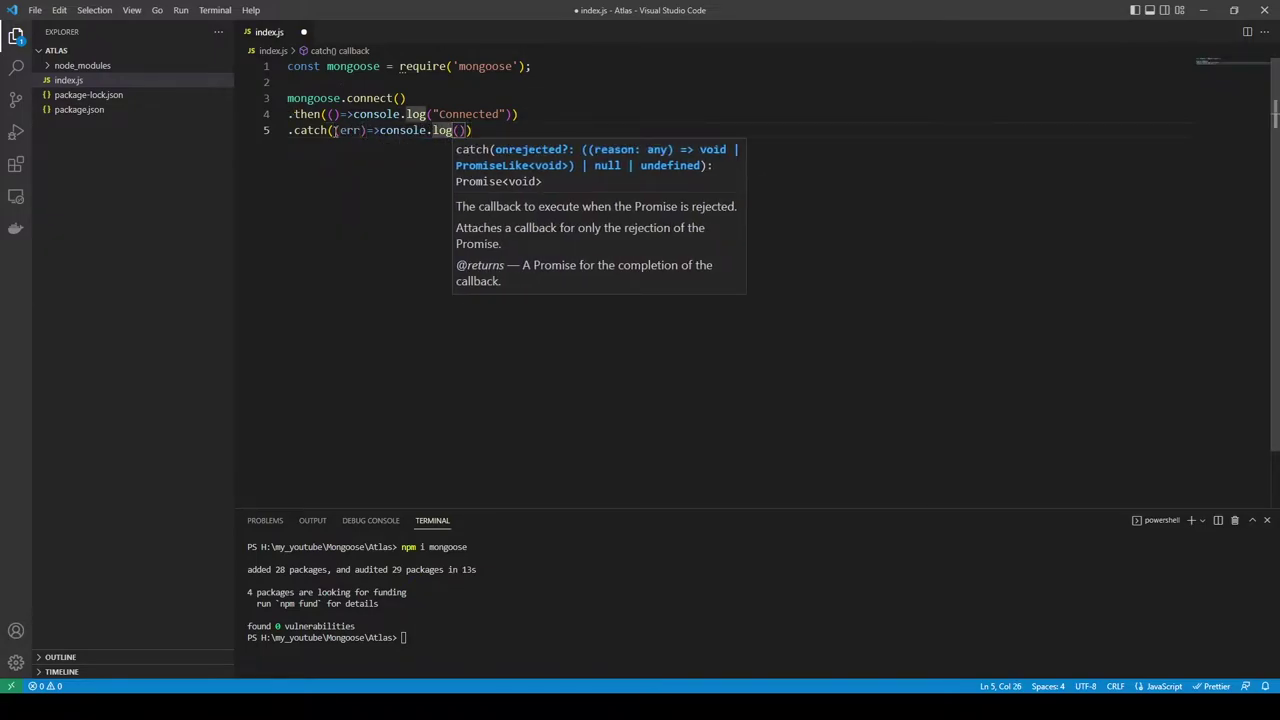
key(Right)
key(Right)
text(err)
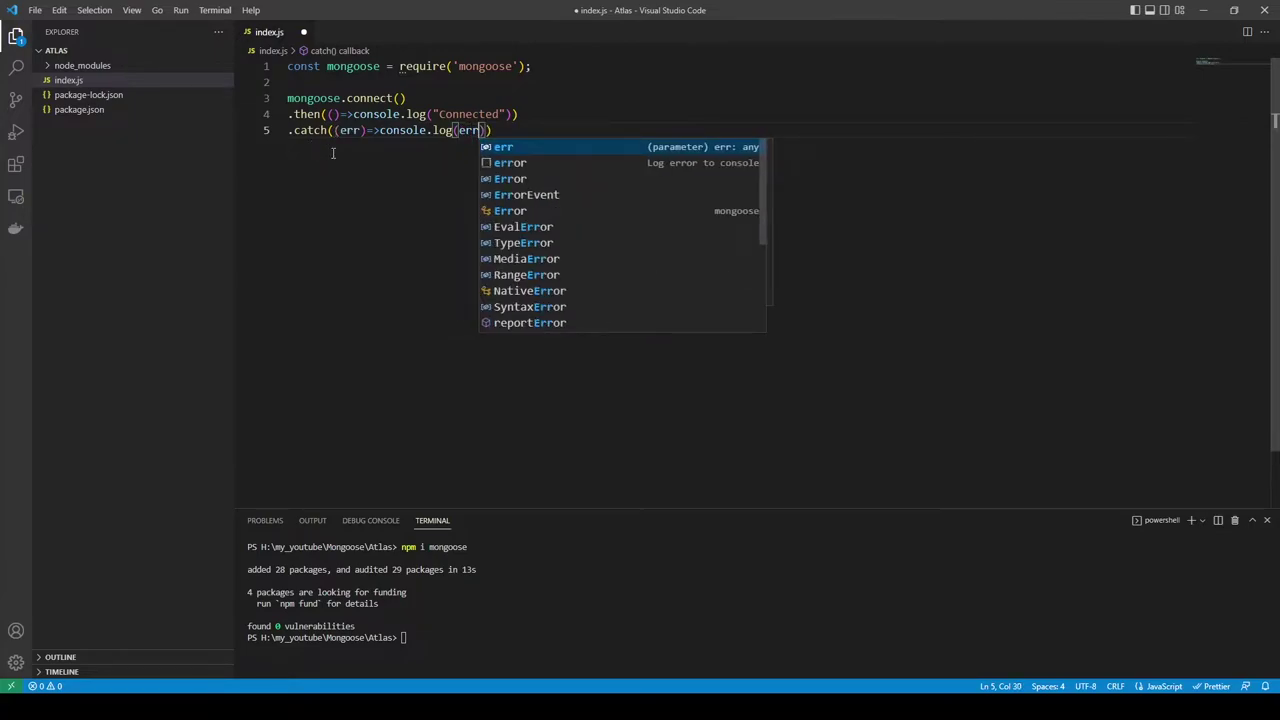
key(Right)
key(Right)
key(ctrl+s)
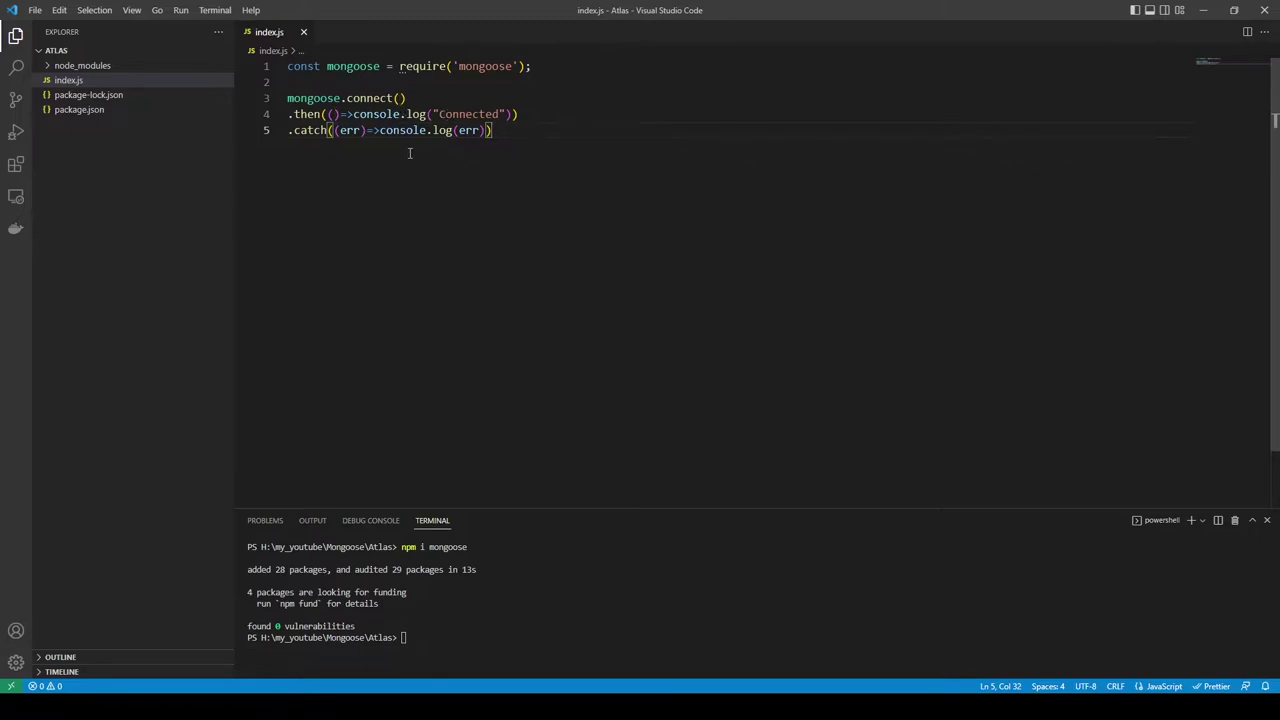
Step: Copy mongodb://localhost:27017 in Compass and connect, listing admin, config, local and mydb
mouse_move(302, 135)
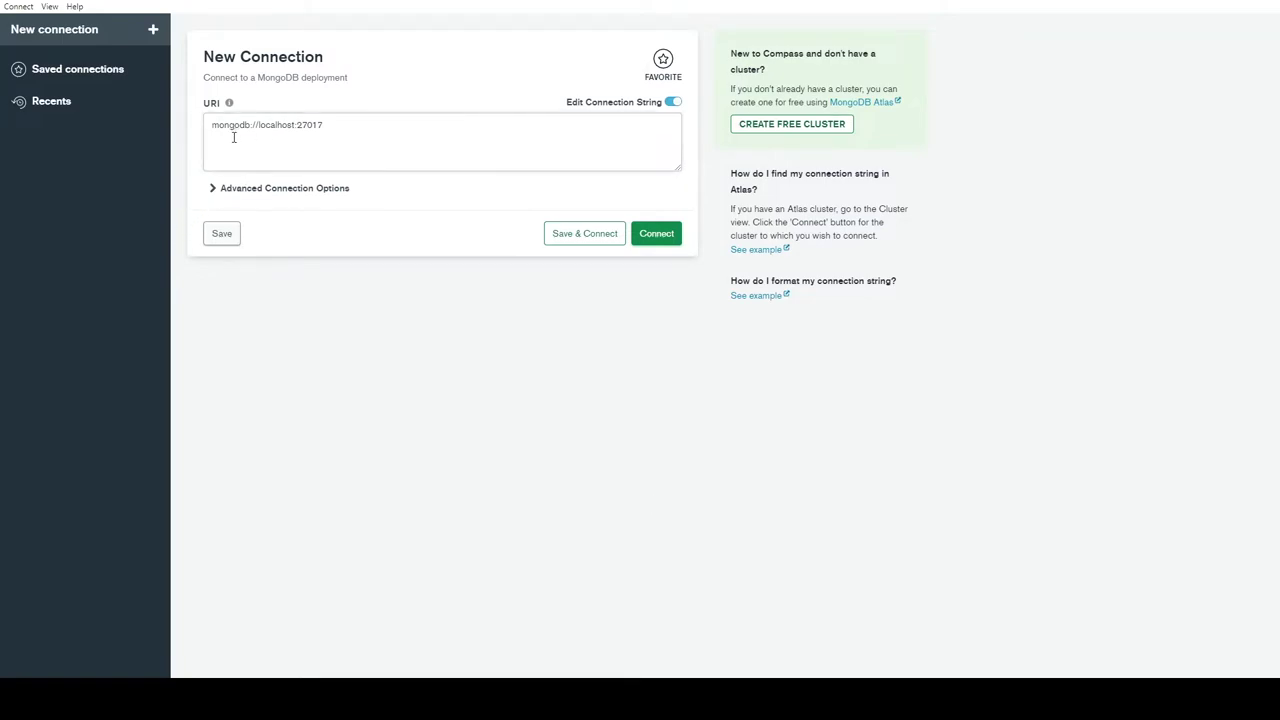
drag(214, 128, 328, 131)
key(ctrl+c)
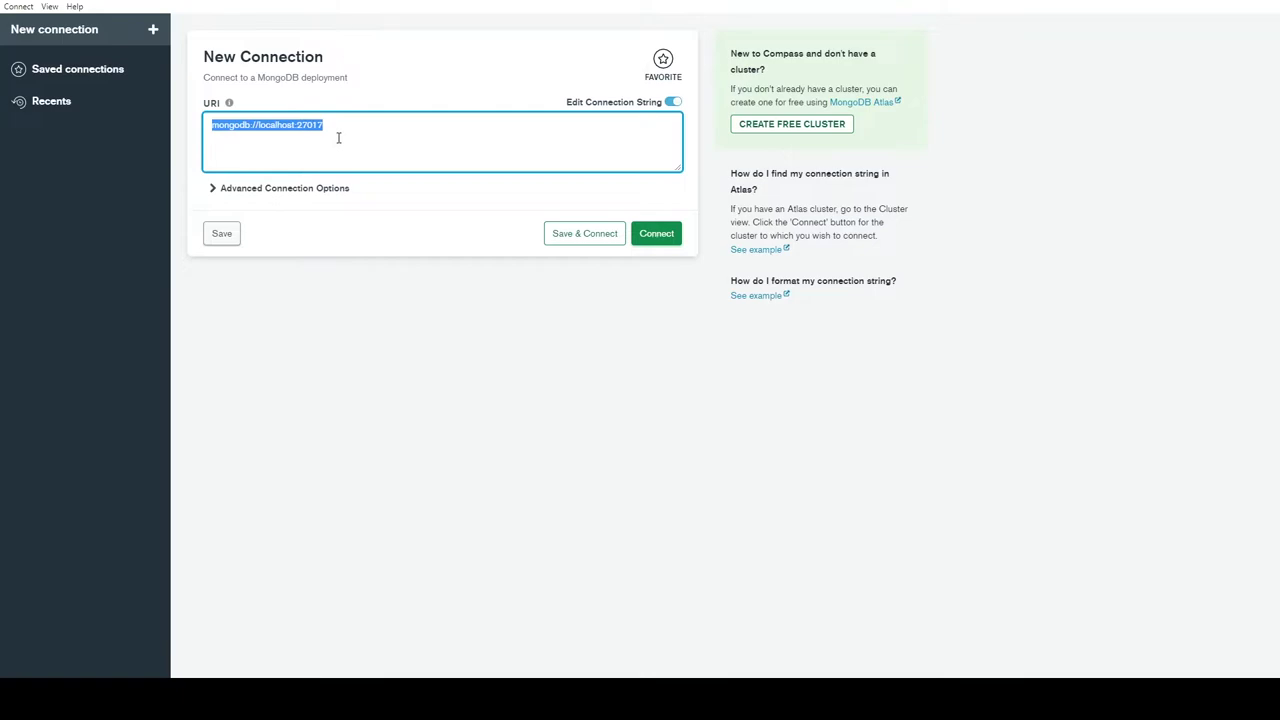
click(660, 238)
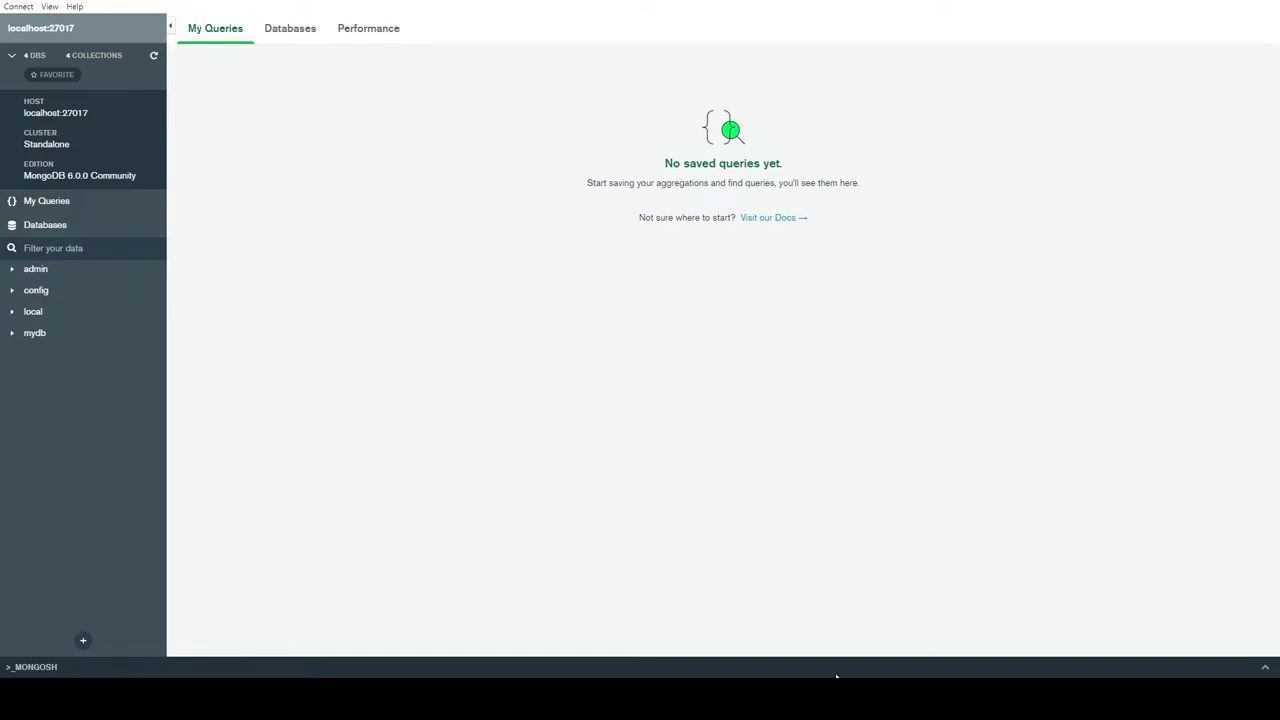
key(alt+Tab)
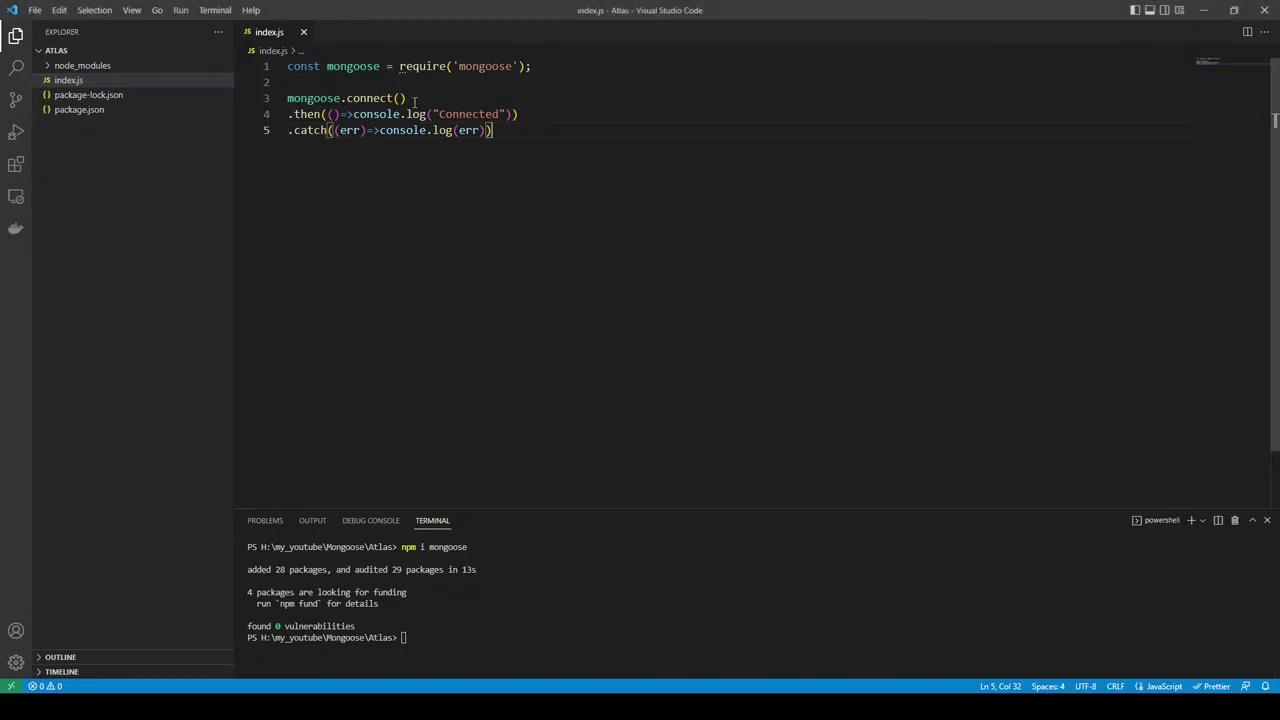
Step: Pass "mongodb://localhost:27017/testDb" to mongoose.connect and save index.js
click(400, 100)
text(")
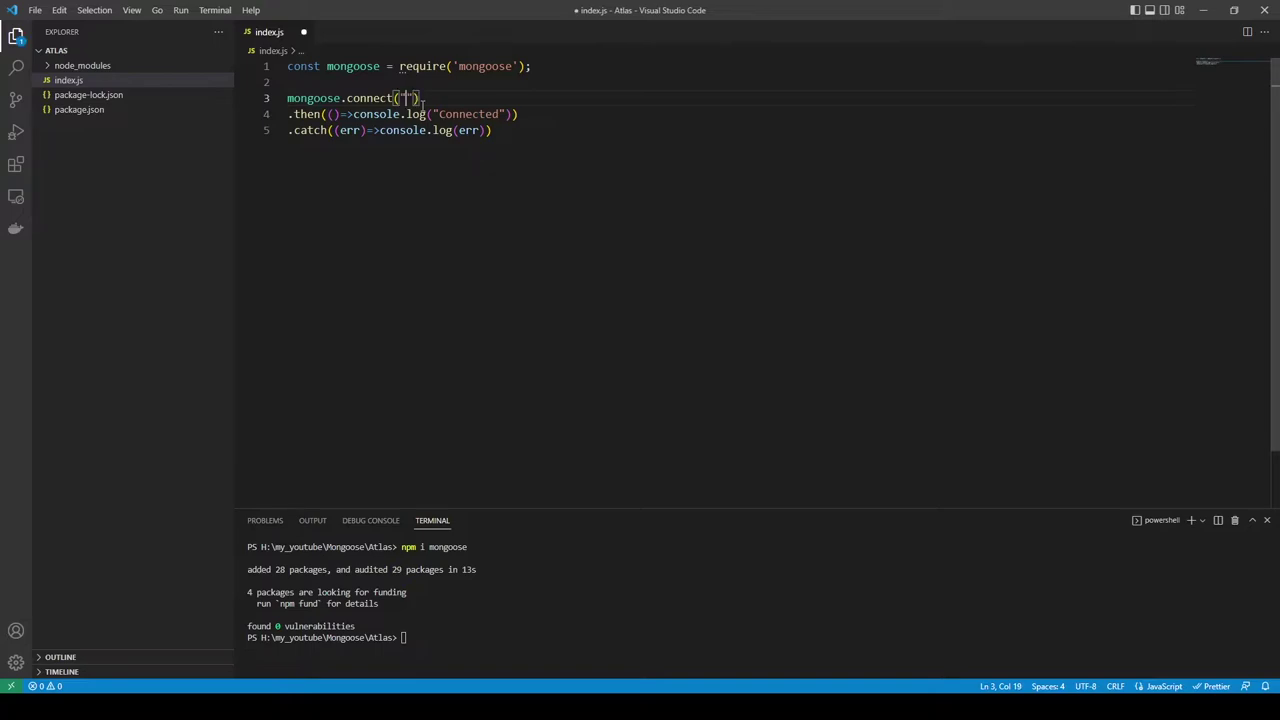
key(ctrl+v)
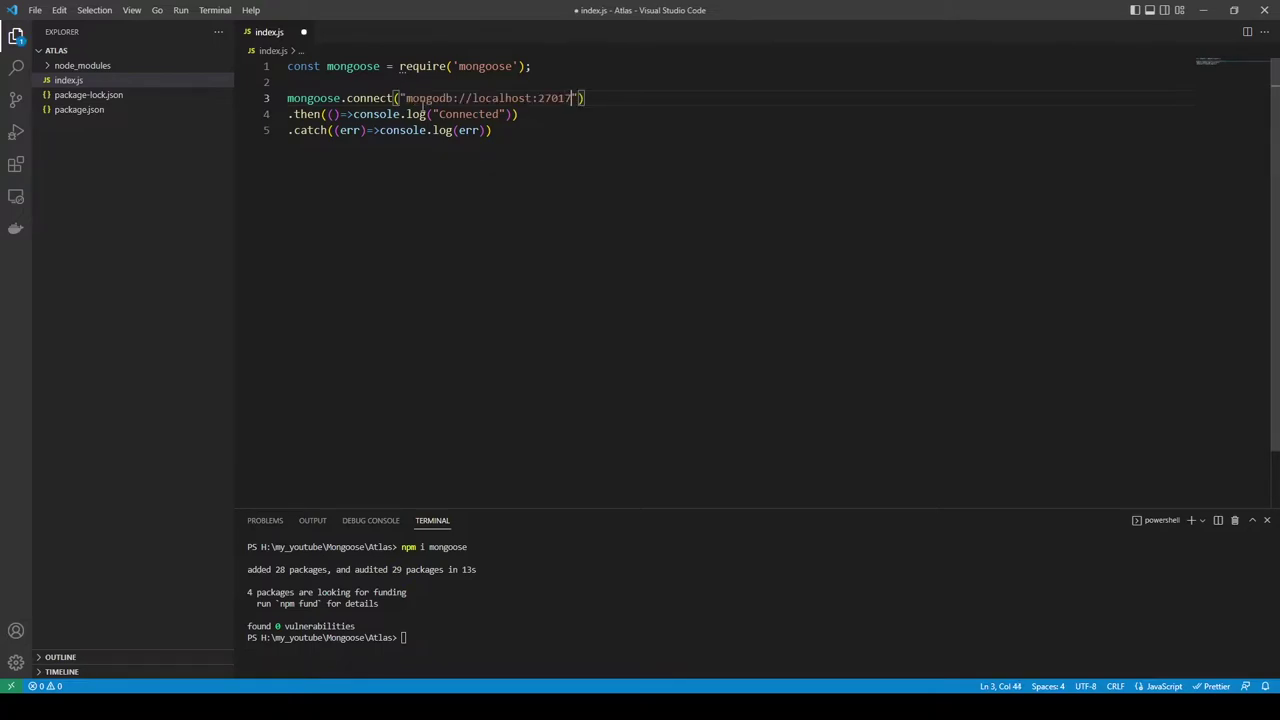
text(/testDb)
key(ctrl+s)
Step: Clear the terminal and run node .\index.js, which prints a connection error
click(500, 643)
key(ctrl+l)
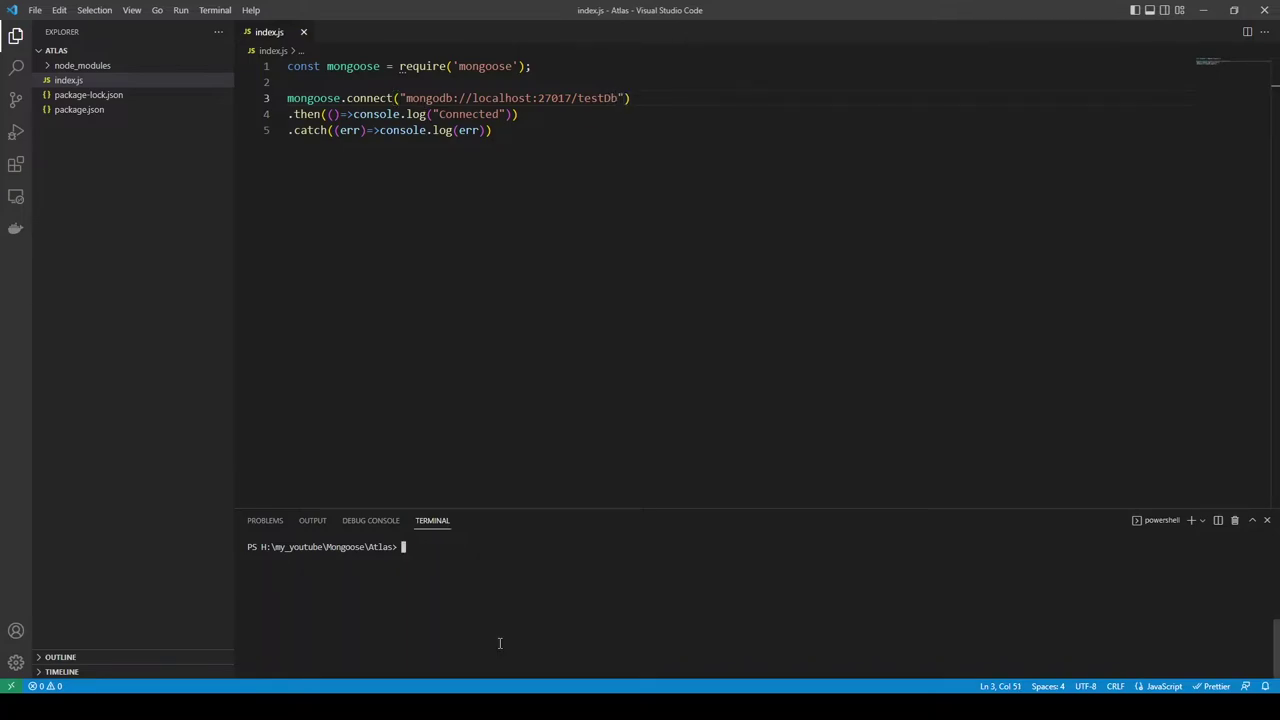
text(node .\)
text(i)
key(Tab)
key(Return)
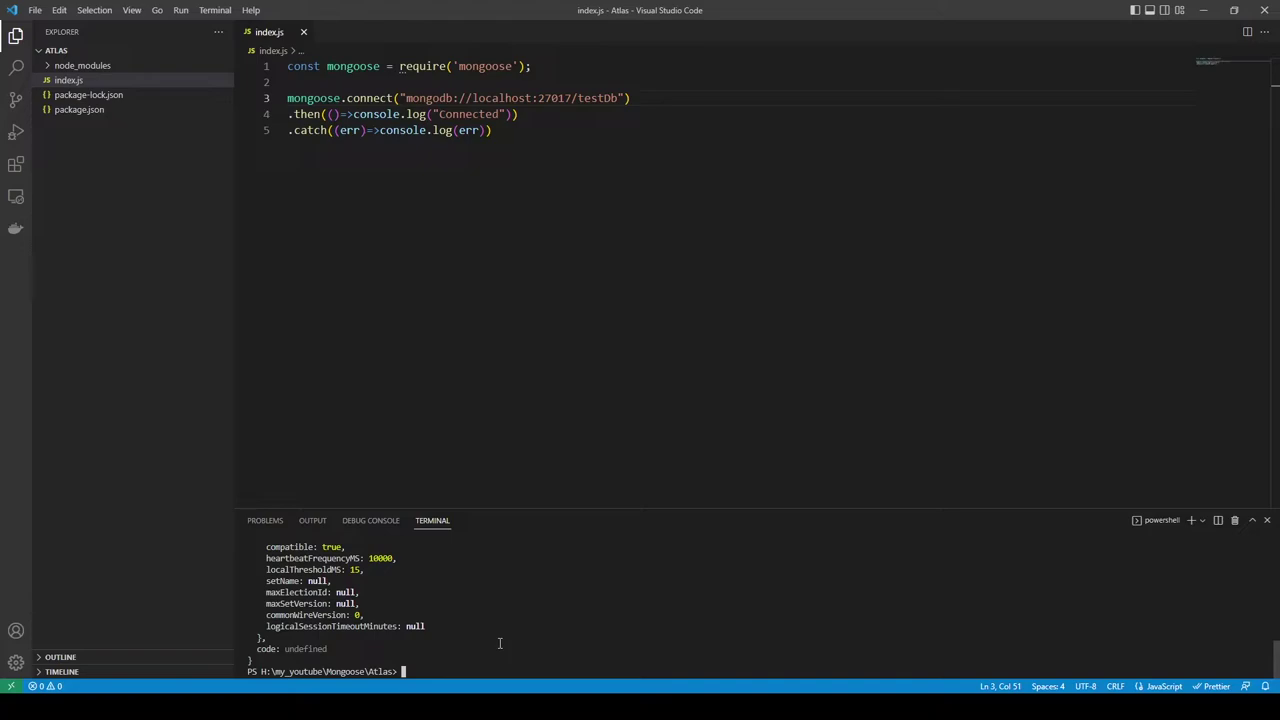
Step: Replace localhost with 127.0.0.1 in the connection string and save index.js
scroll(499, 643, up, 10)
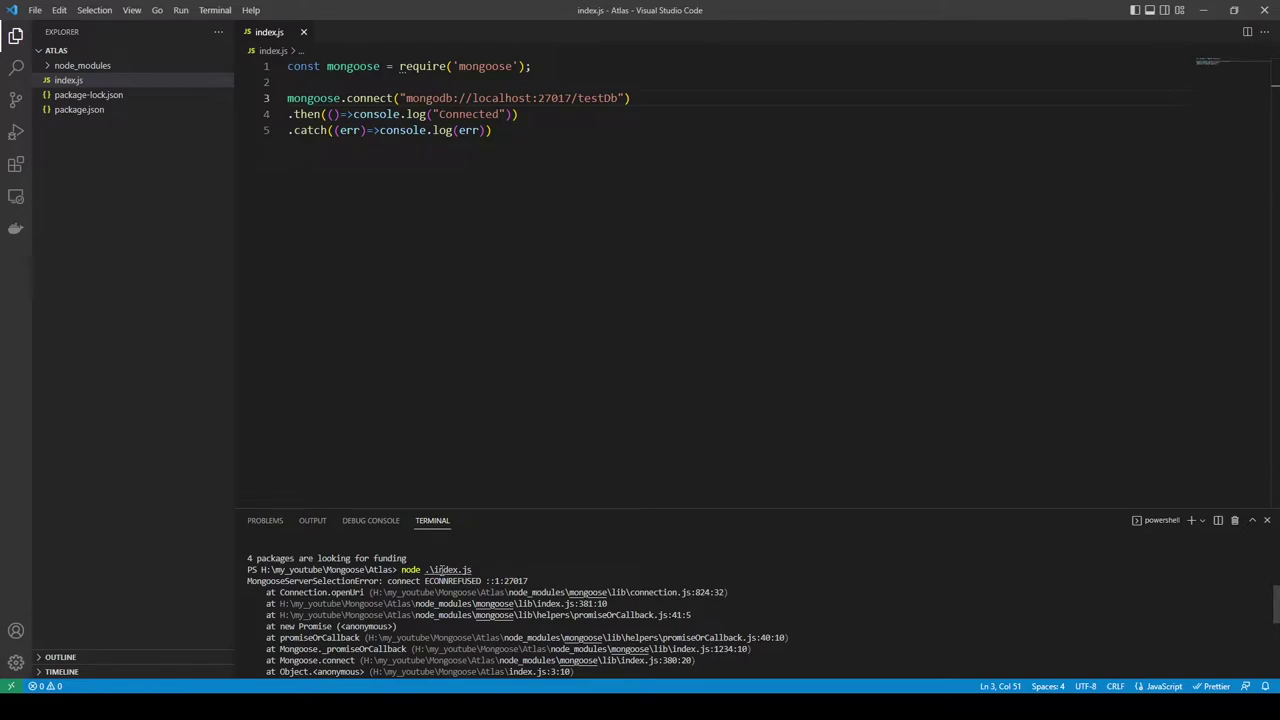
scroll(460, 575, down, 10)
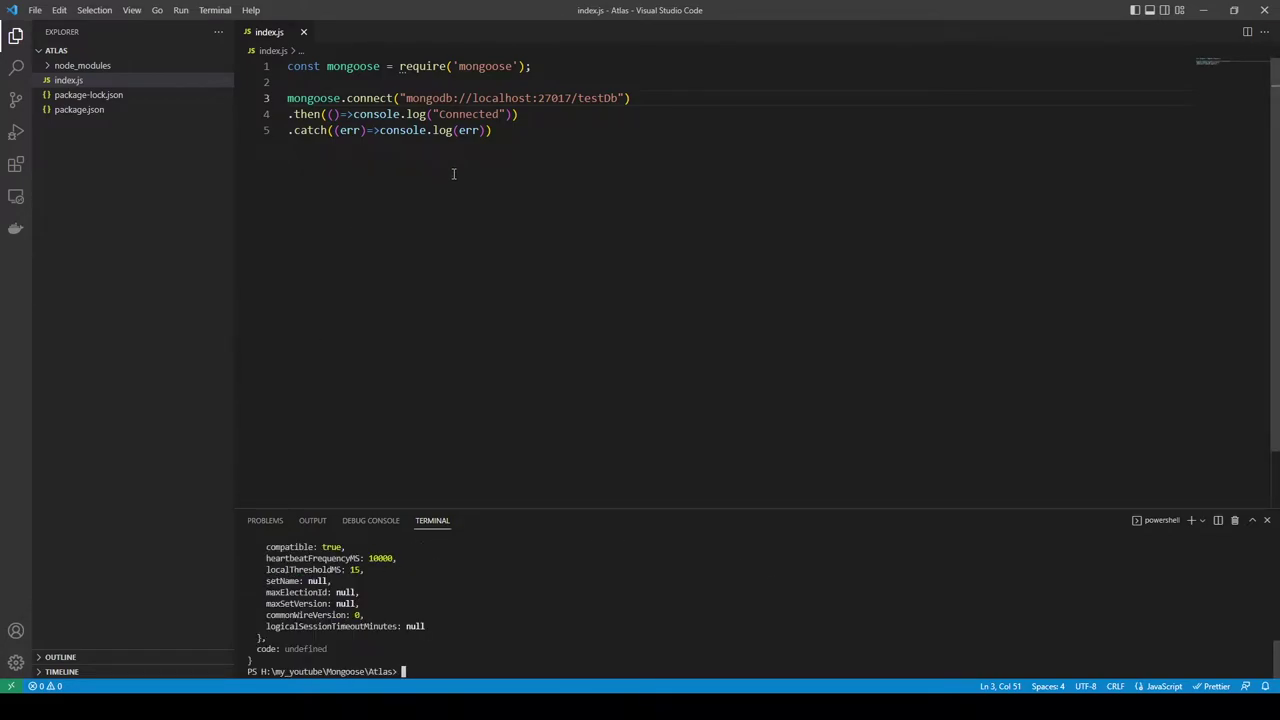
drag(472, 98, 532, 98)
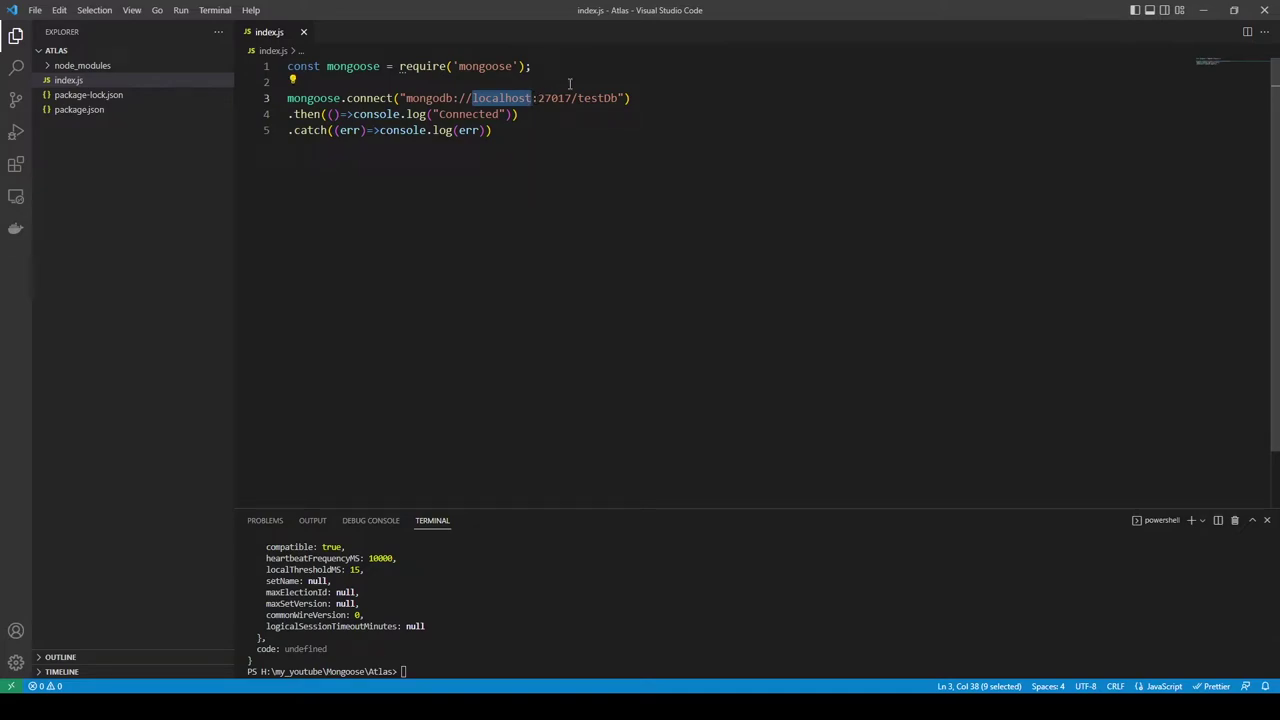
text(120)
key(BackSpace)
text(7.0.)
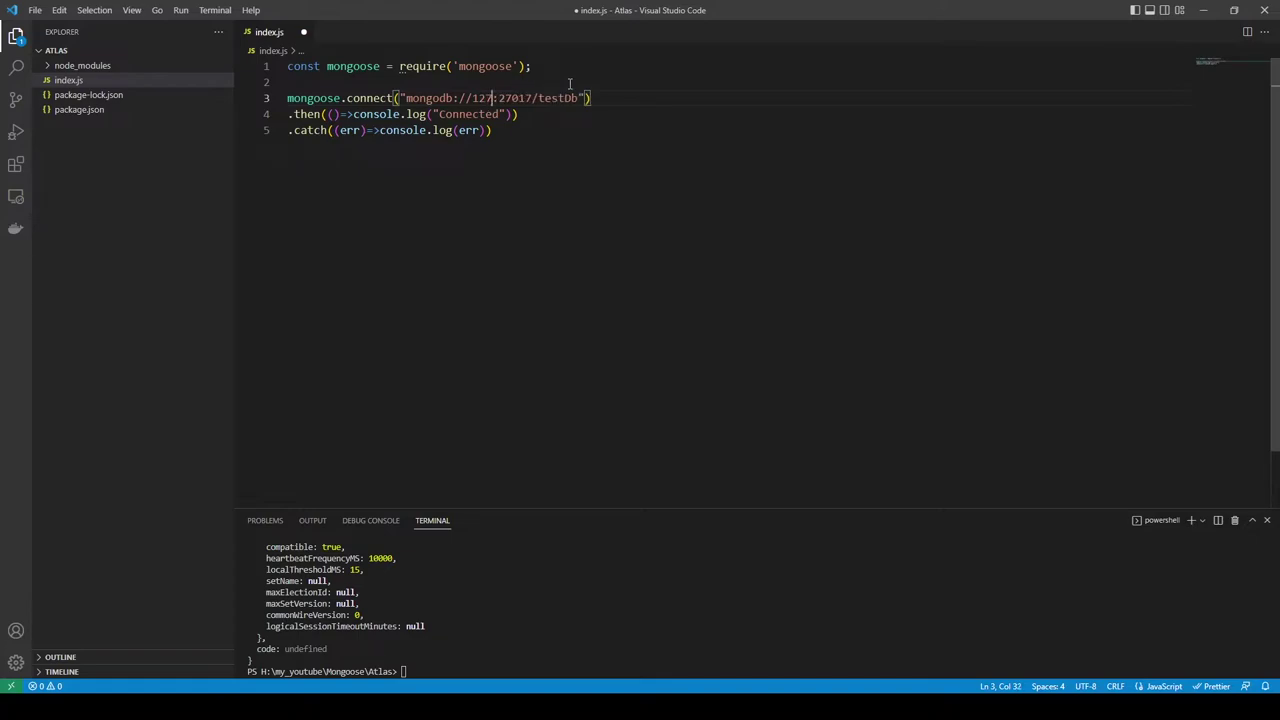
text(0.1)
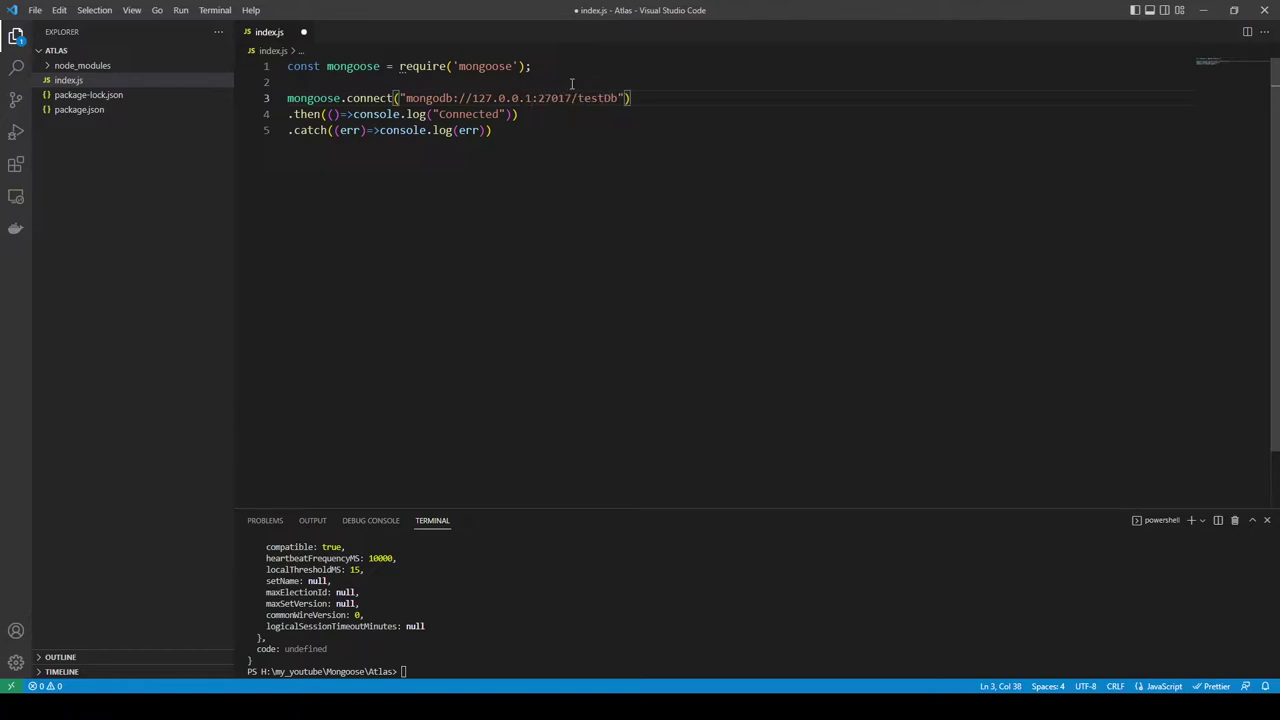
key(ctrl+s)
Step: Clear the terminal with cls and run node .\index.js, which prints "Connected"
click(523, 641)
text(cls)
key(Return)
text(node .\index.js)
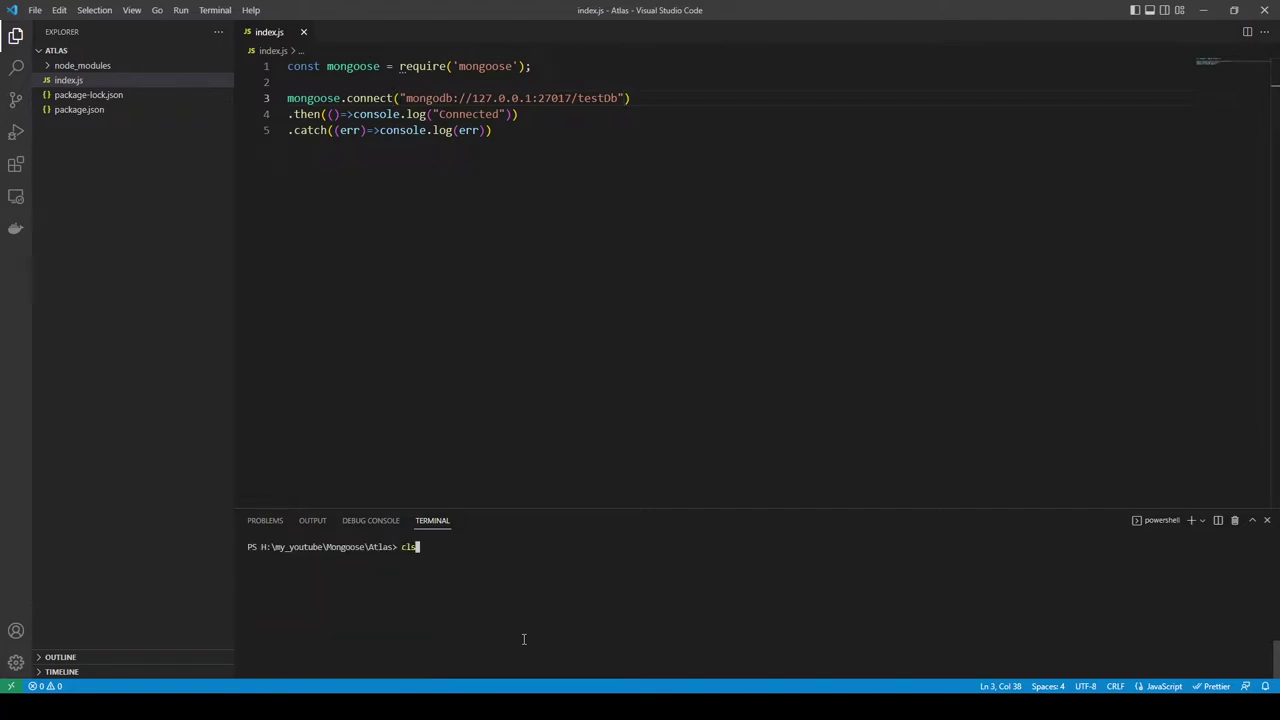
key(Return)
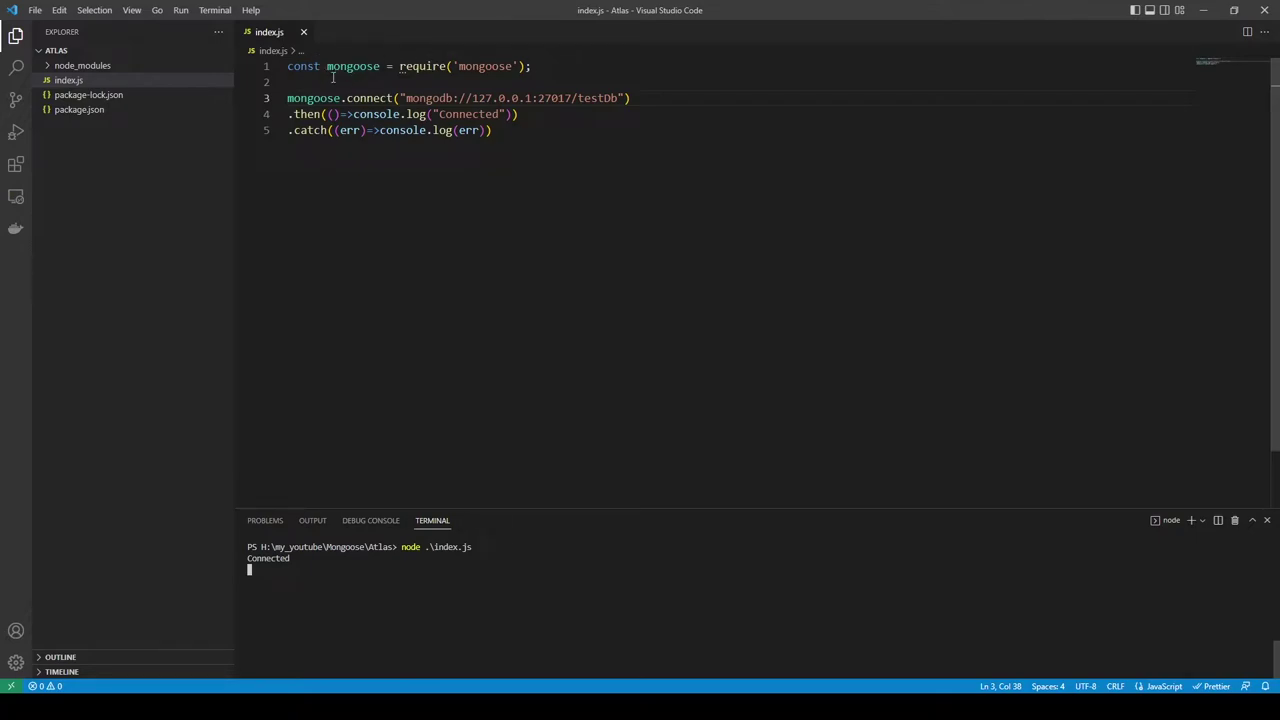
Step: Open the MongoDB Atlas ad link from the Google mongodb search results in Chrome
mouse_move(386, 97)
key(alt+Tab)
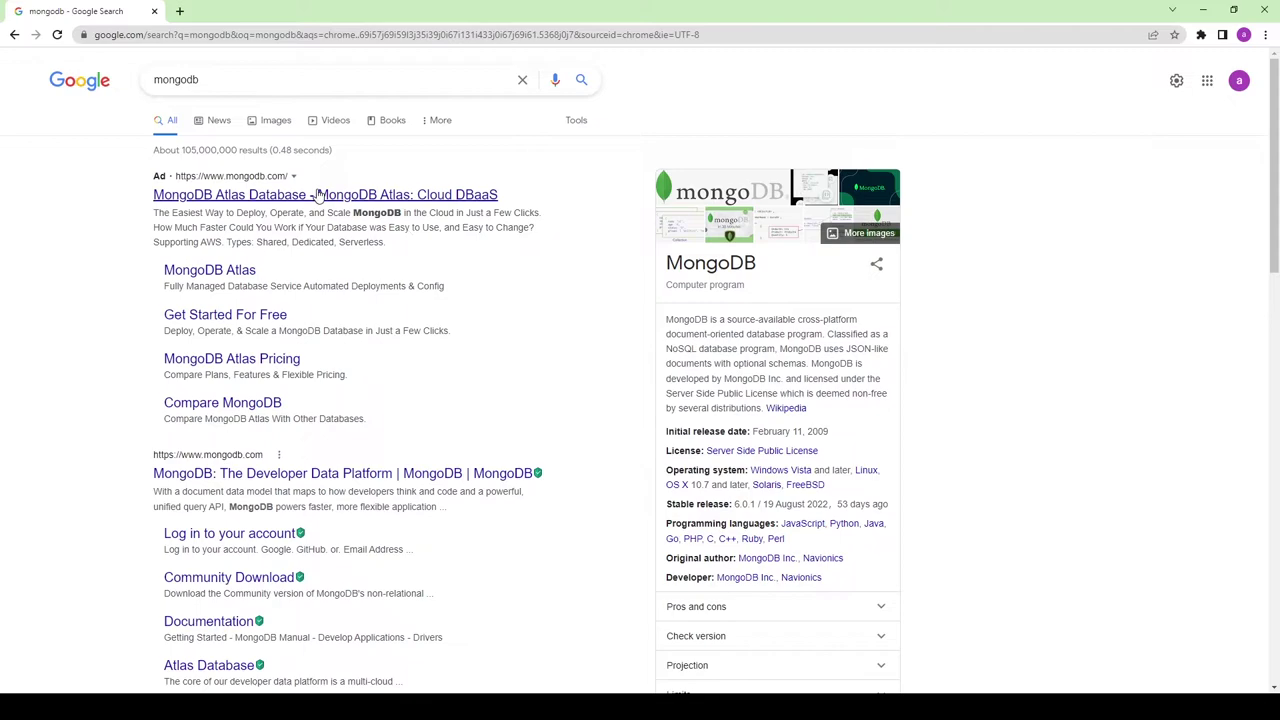
click(277, 197)
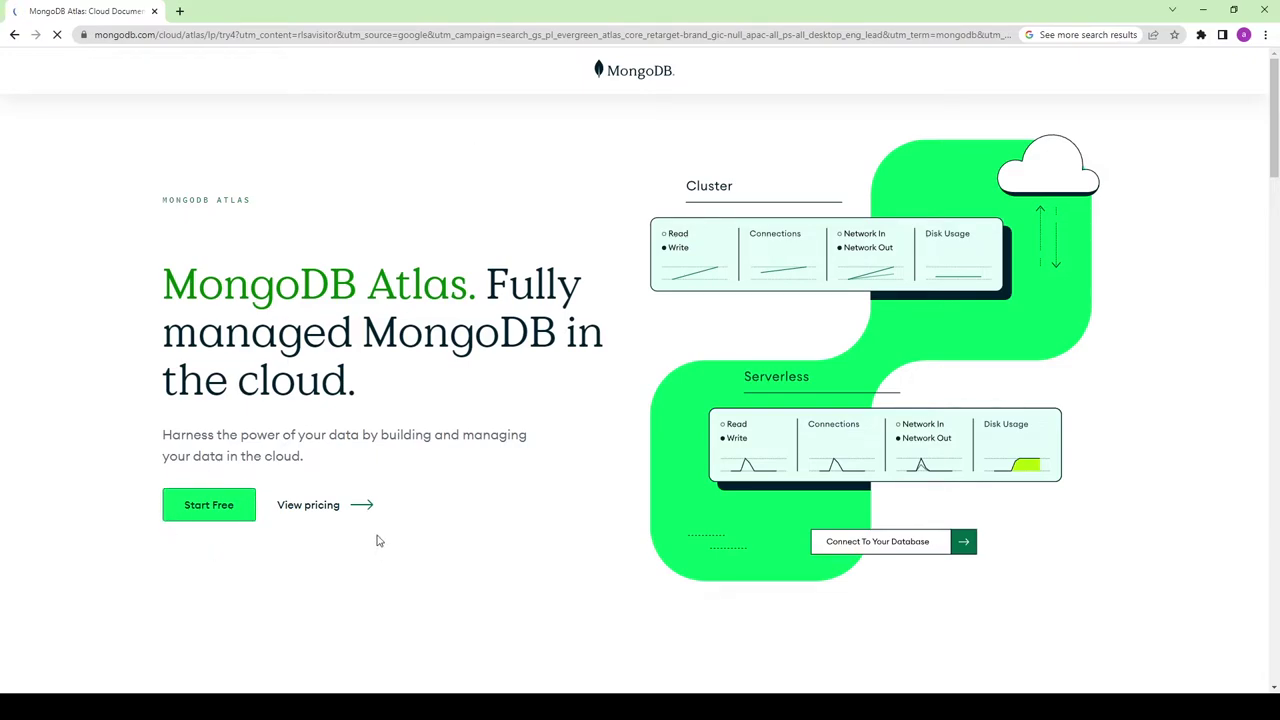
Step: Start a free Atlas signup from the landing page and review the signup form
click(220, 510)
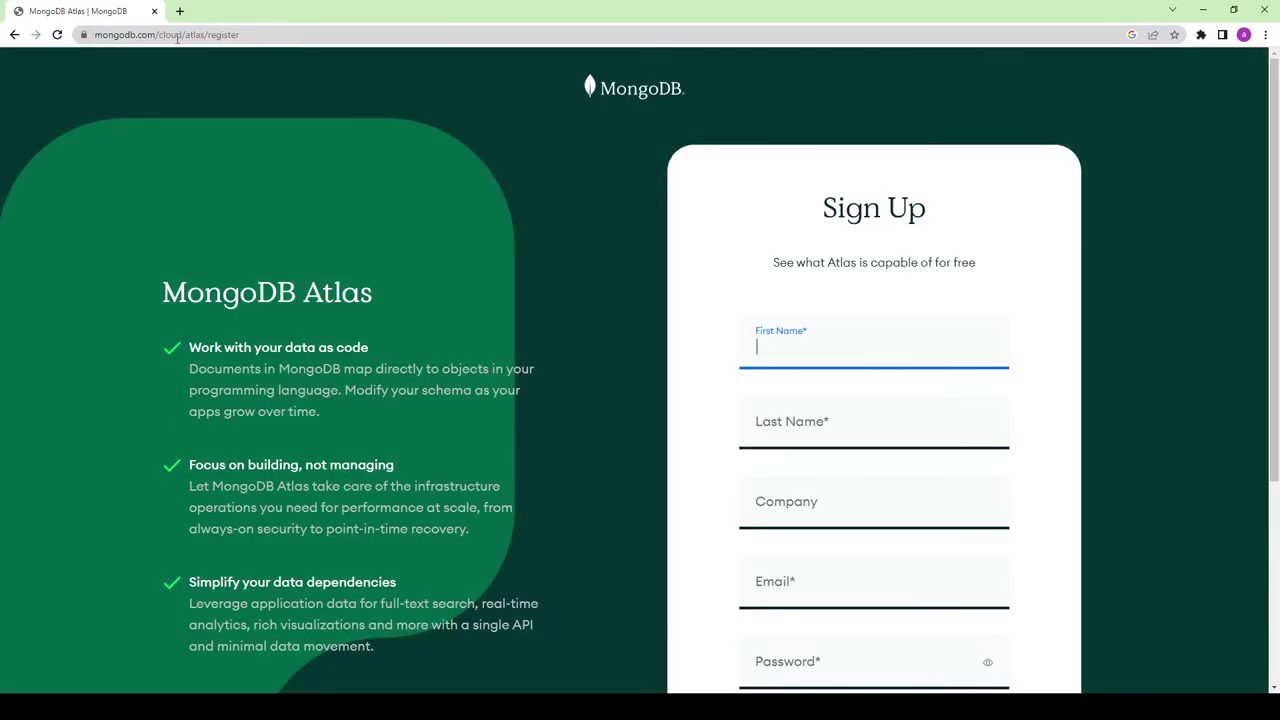
scroll(552, 328, down, 1)
scroll(552, 328, up, 3)
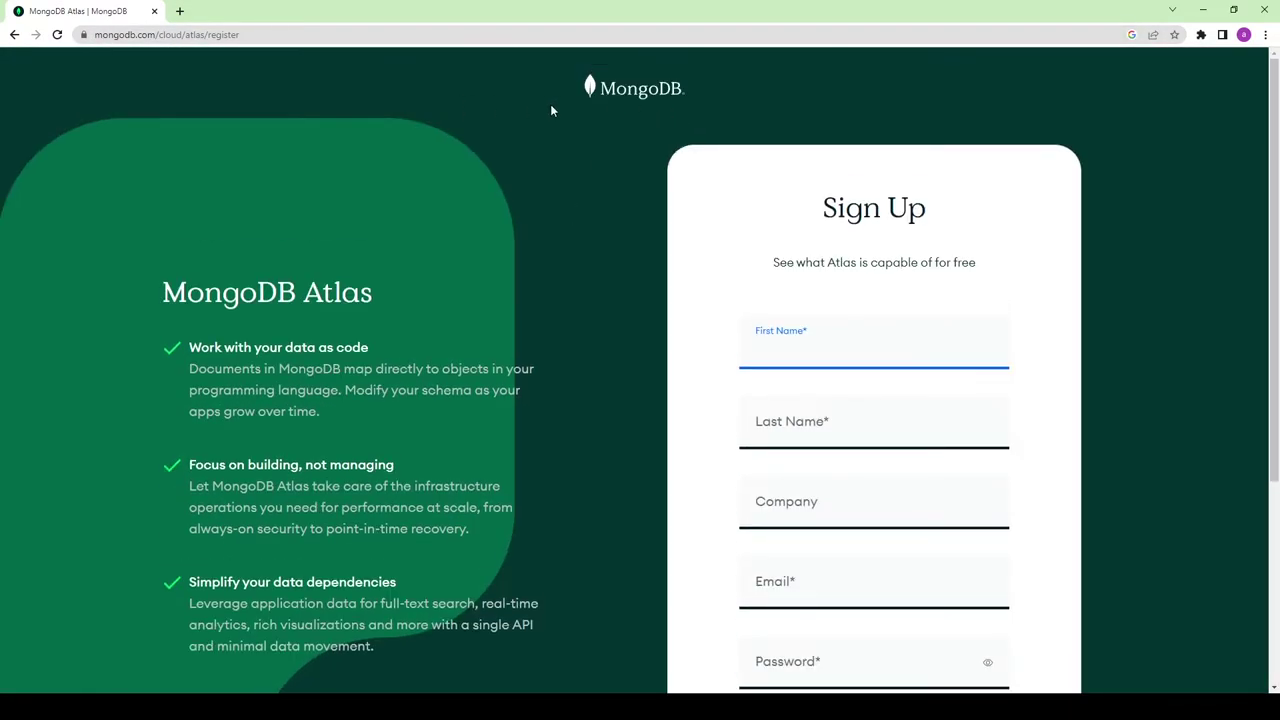
scroll(669, 257, down, 2)
scroll(617, 86, up, 2)
scroll(360, 322, down, 2)
scroll(640, 500, down, 1)
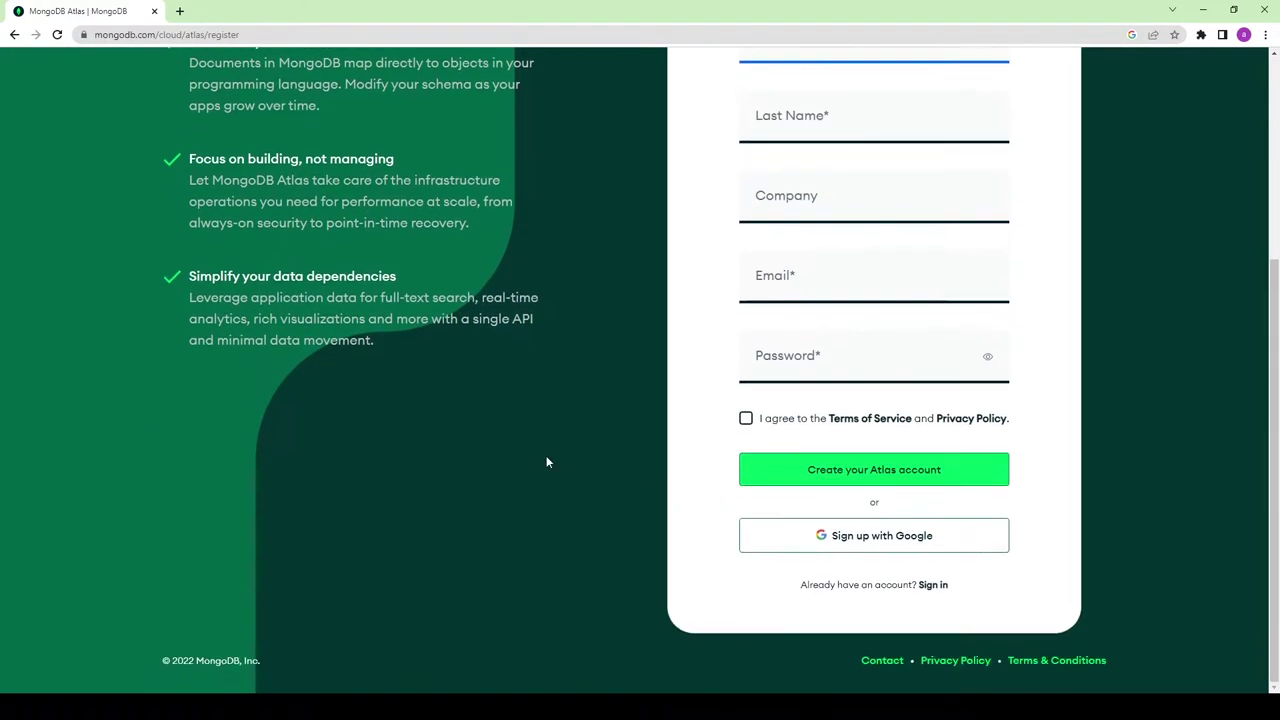
scroll(850, 300, up, 2)
scroll(778, 229, down, 1)
Step: Sign up with a Google account and accept the Privacy Policy and Terms of Service
click(836, 540)
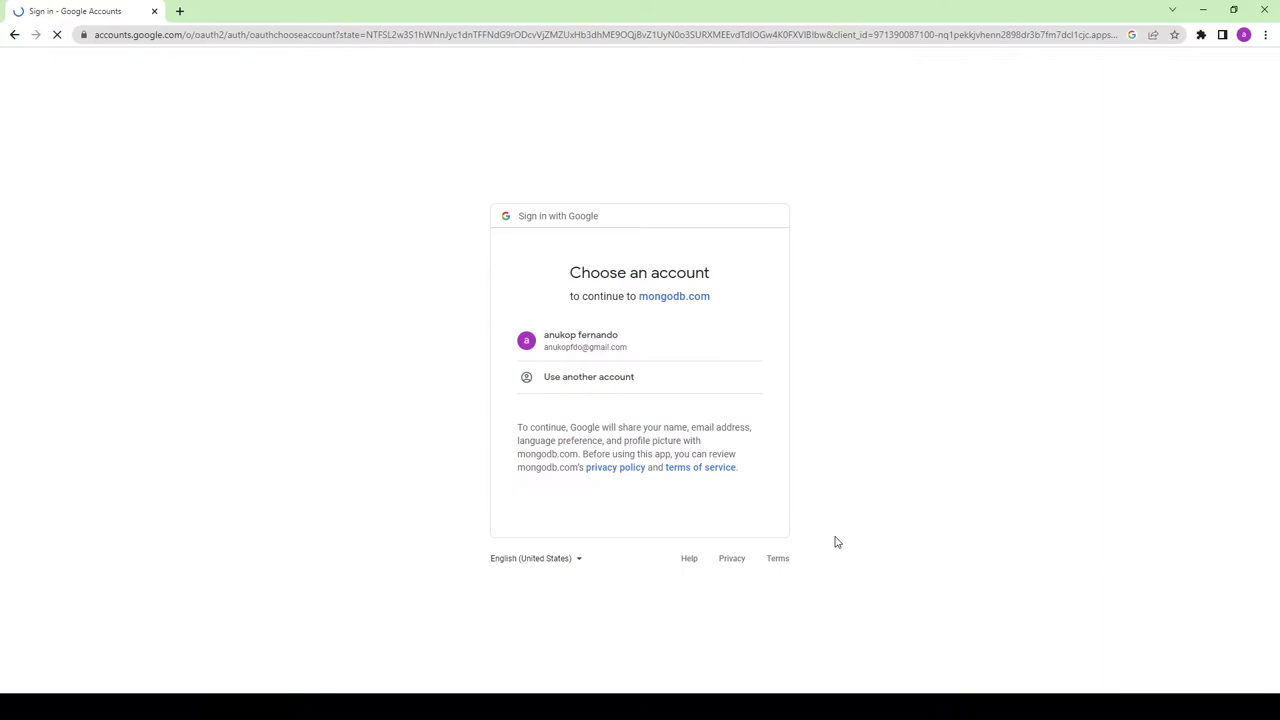
click(597, 344)
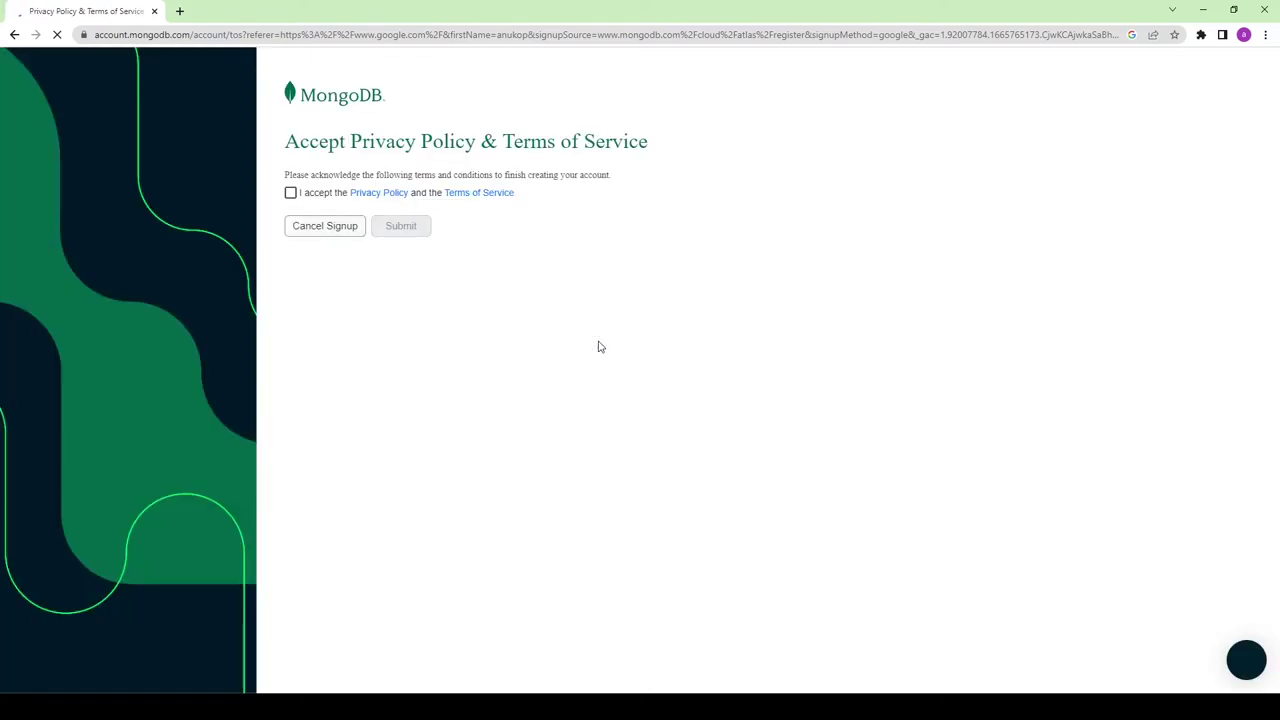
click(290, 195)
click(405, 228)
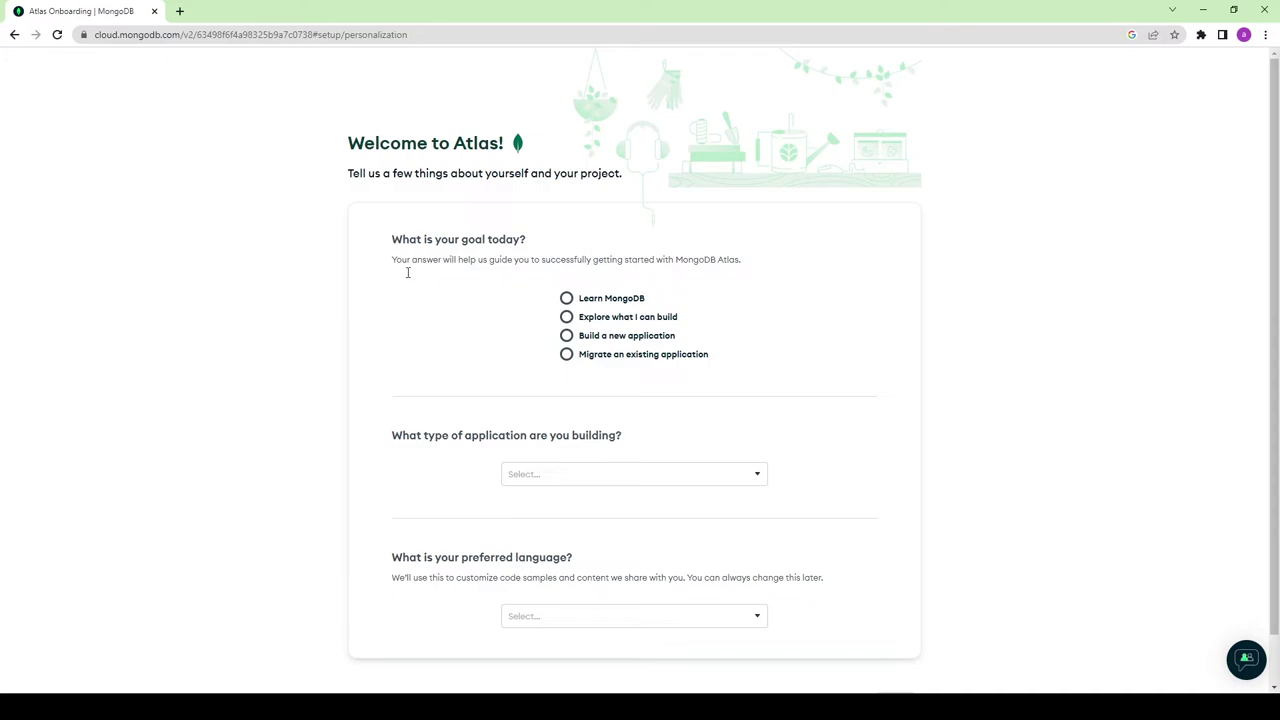
Step: Answer the welcome questionnaire: Learn MongoDB, No Application, JavaScript, then finish
scroll(480, 260, down, 1)
click(566, 246)
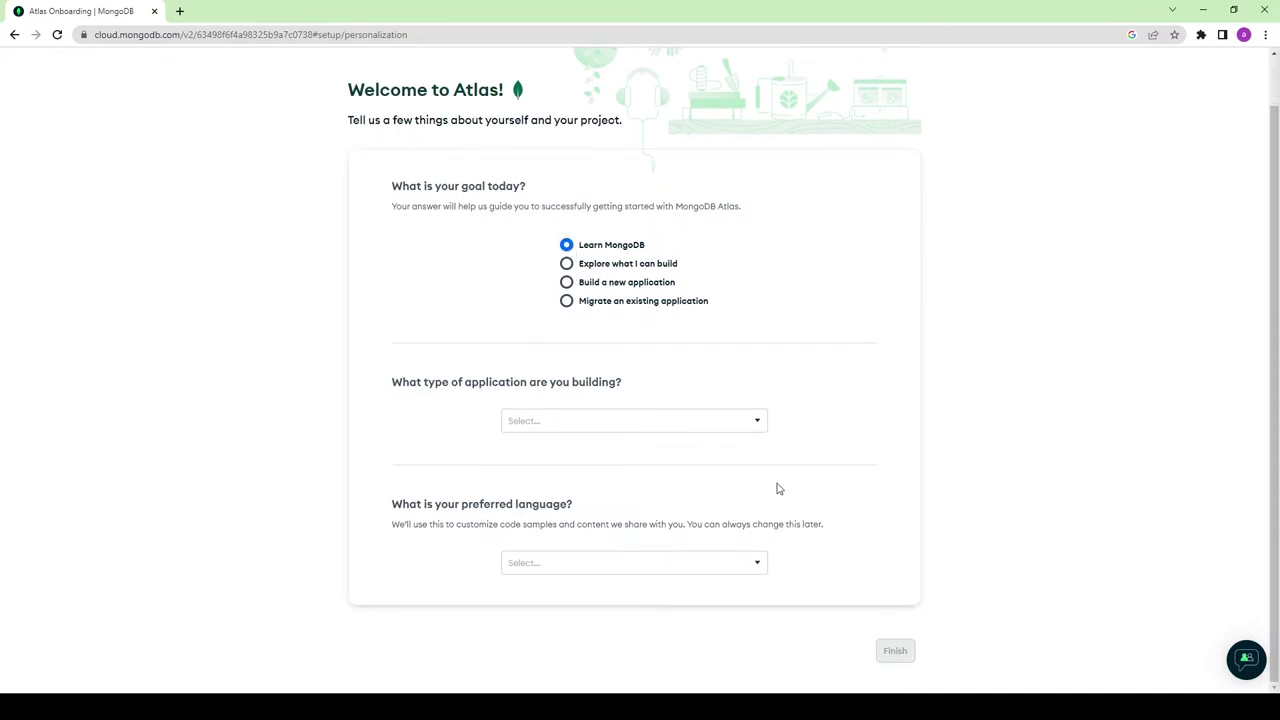
click(756, 421)
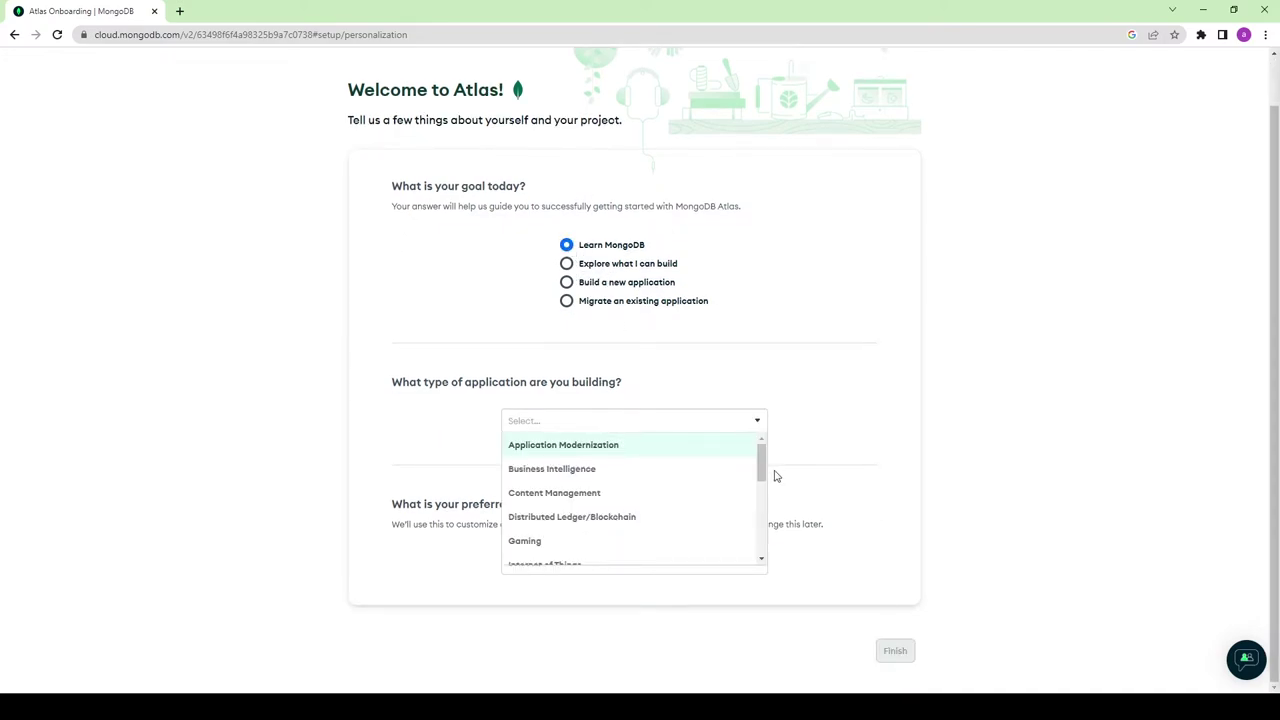
drag(763, 472, 759, 554)
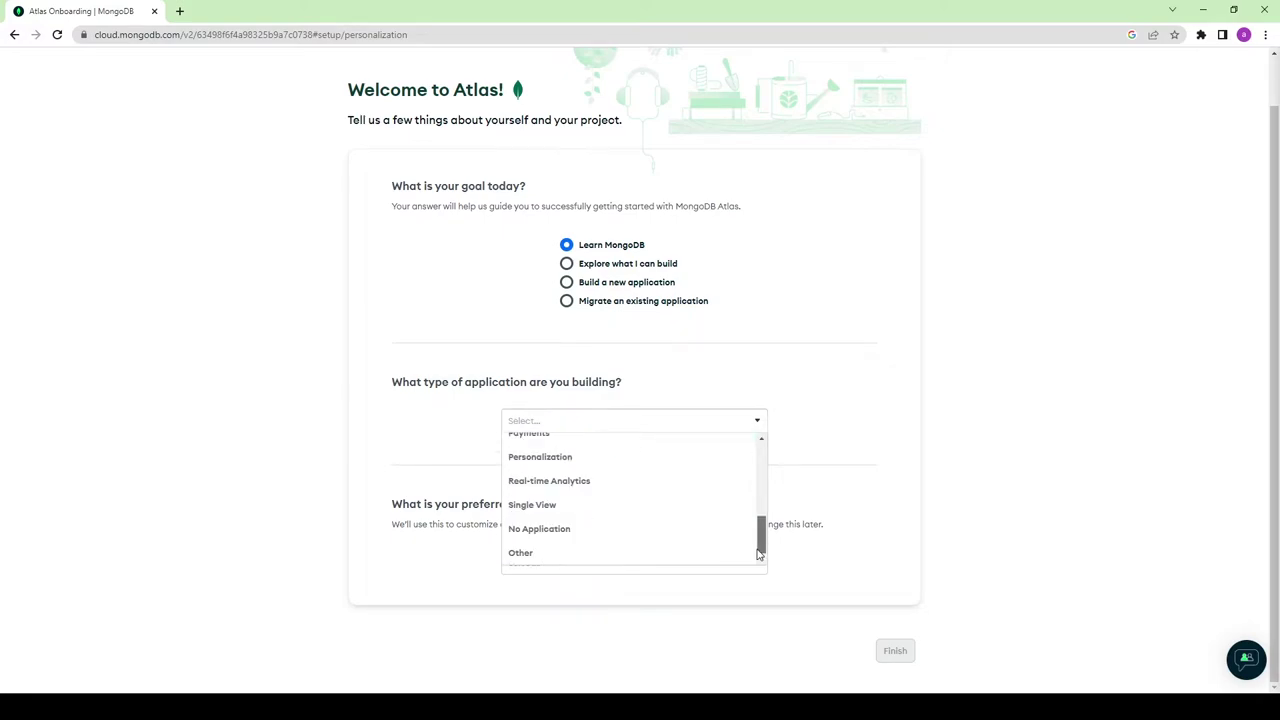
click(545, 530)
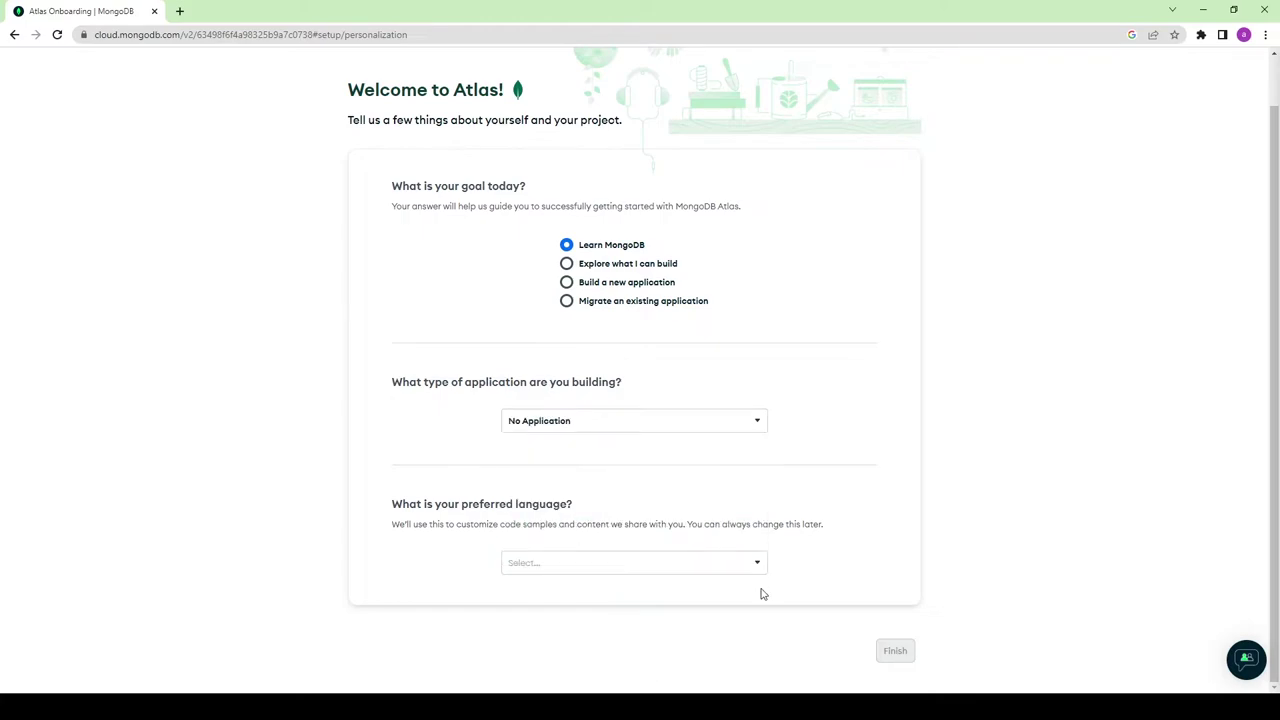
click(671, 562)
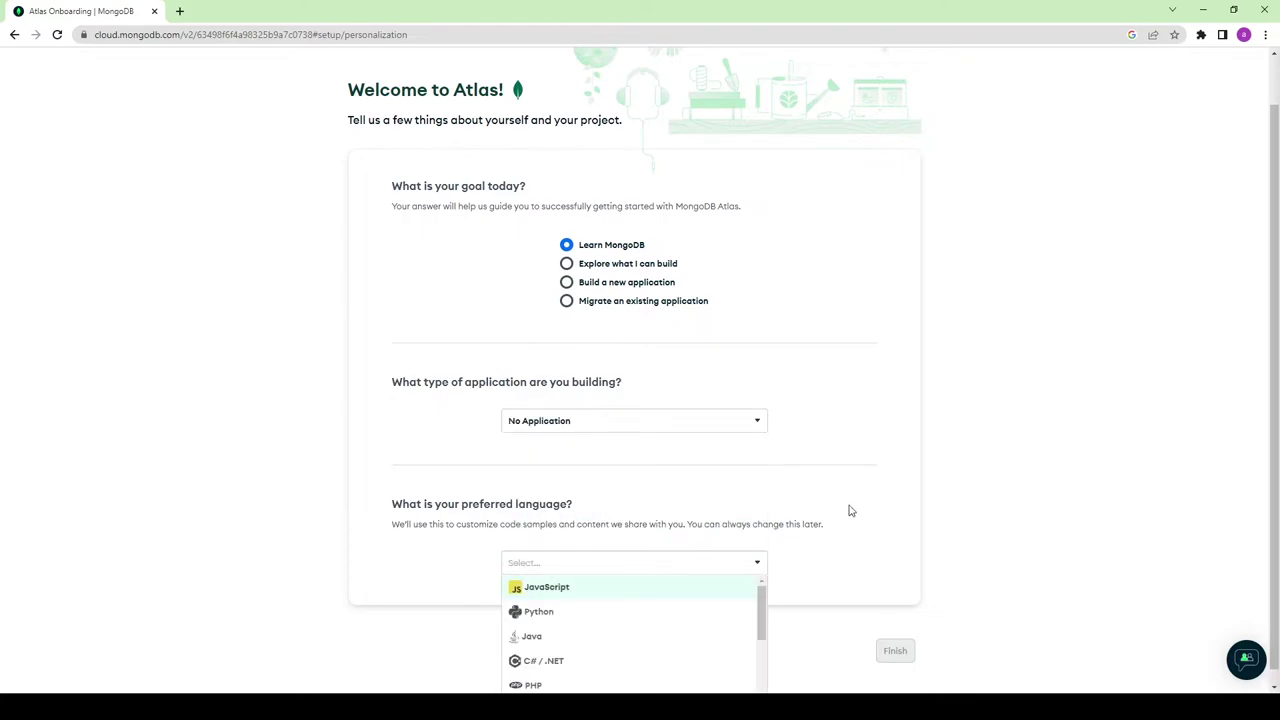
scroll(855, 500, down, 1)
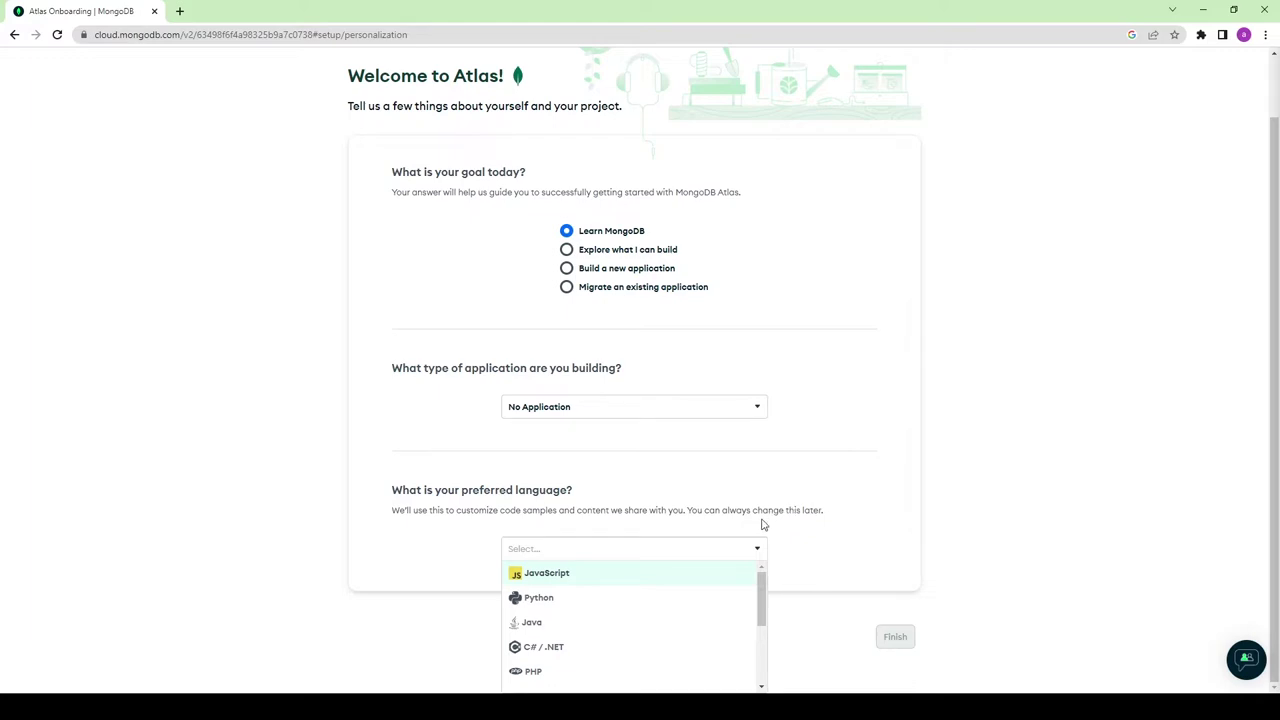
click(560, 578)
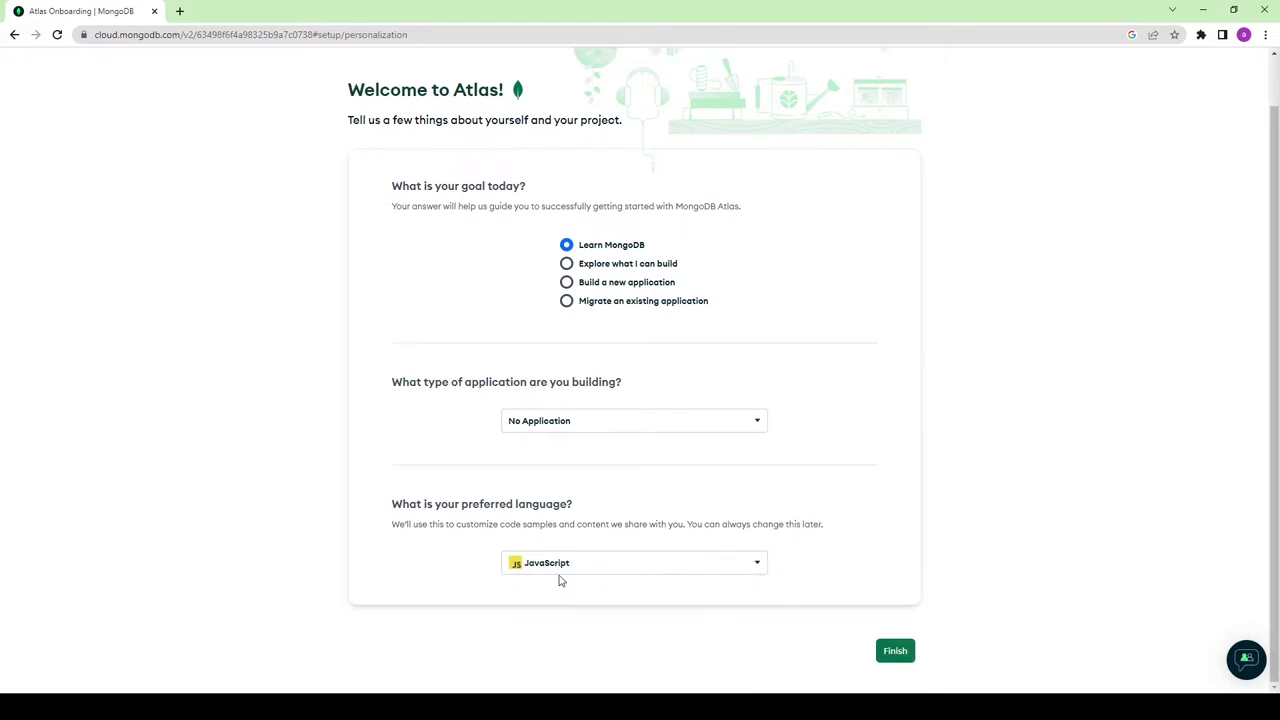
click(900, 653)
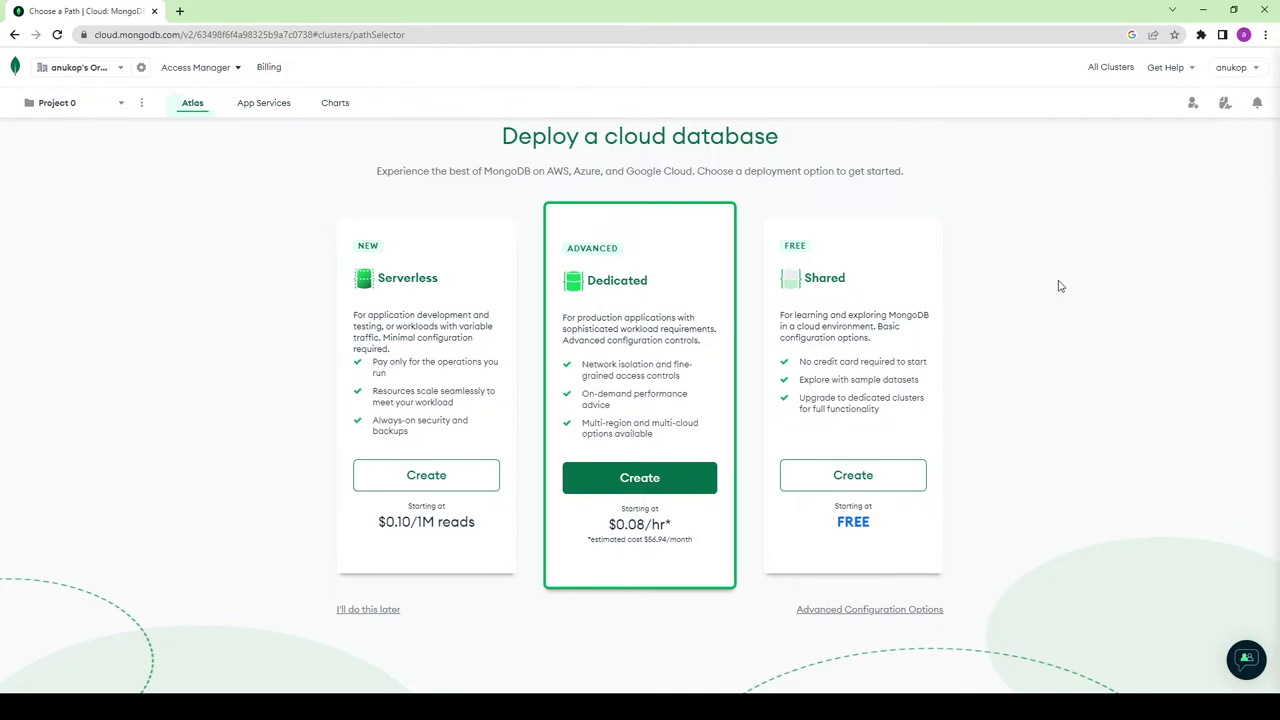
Step: Choose Create under the free Shared option on Deploy a cloud database
click(846, 478)
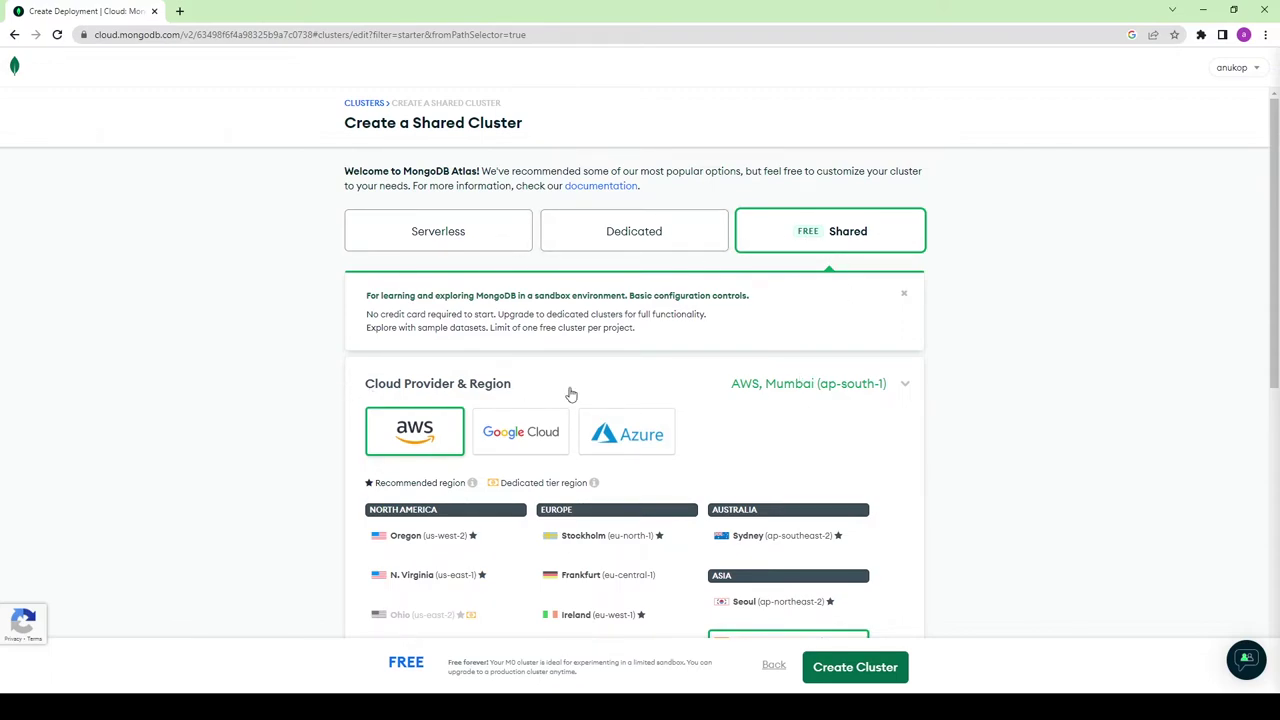
Step: Review the M0 Sandbox, MongoDB 5.0, Cluster0 settings and create the cluster
scroll(480, 300, down, 2)
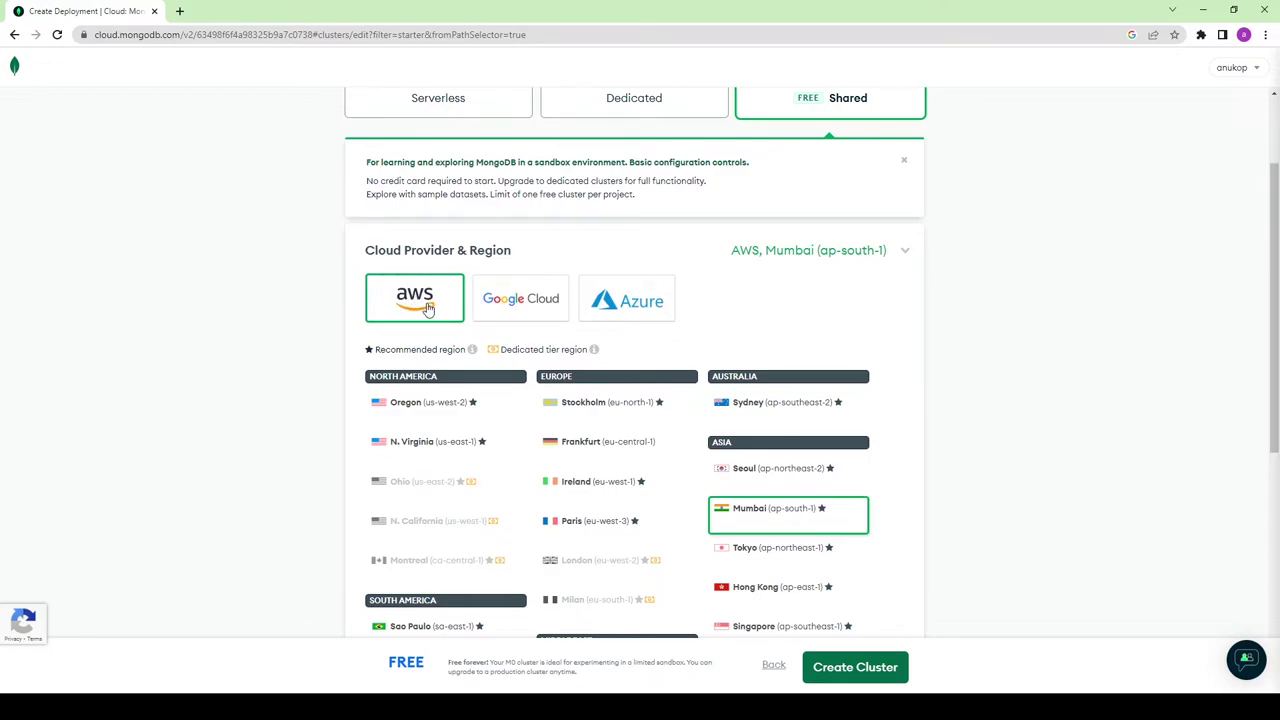
scroll(805, 428, down, 2)
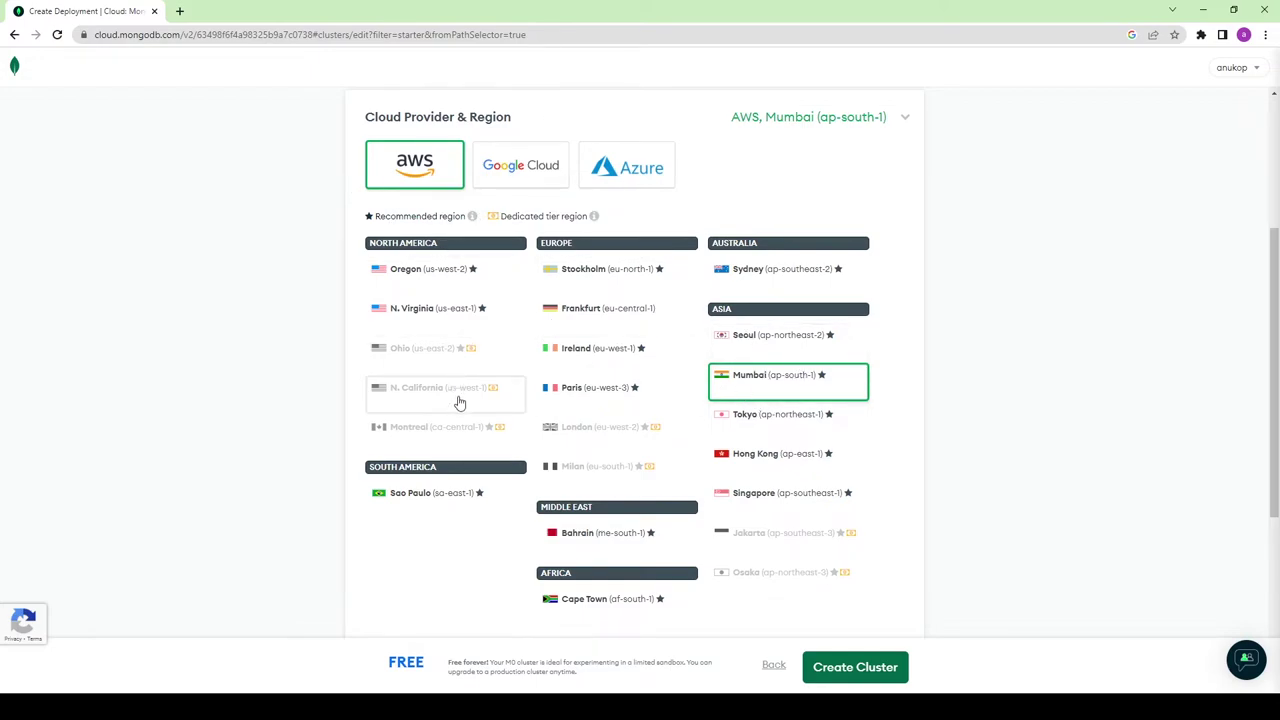
scroll(1068, 403, down, 1)
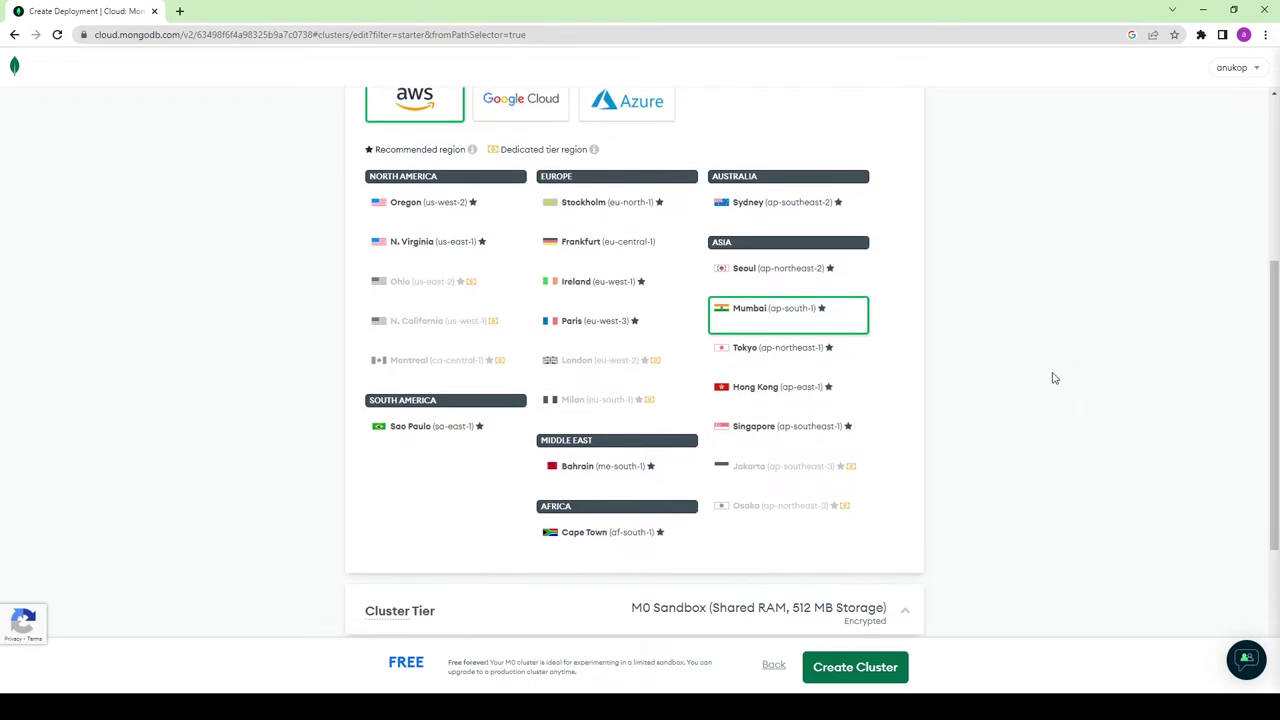
scroll(646, 241, up, 2)
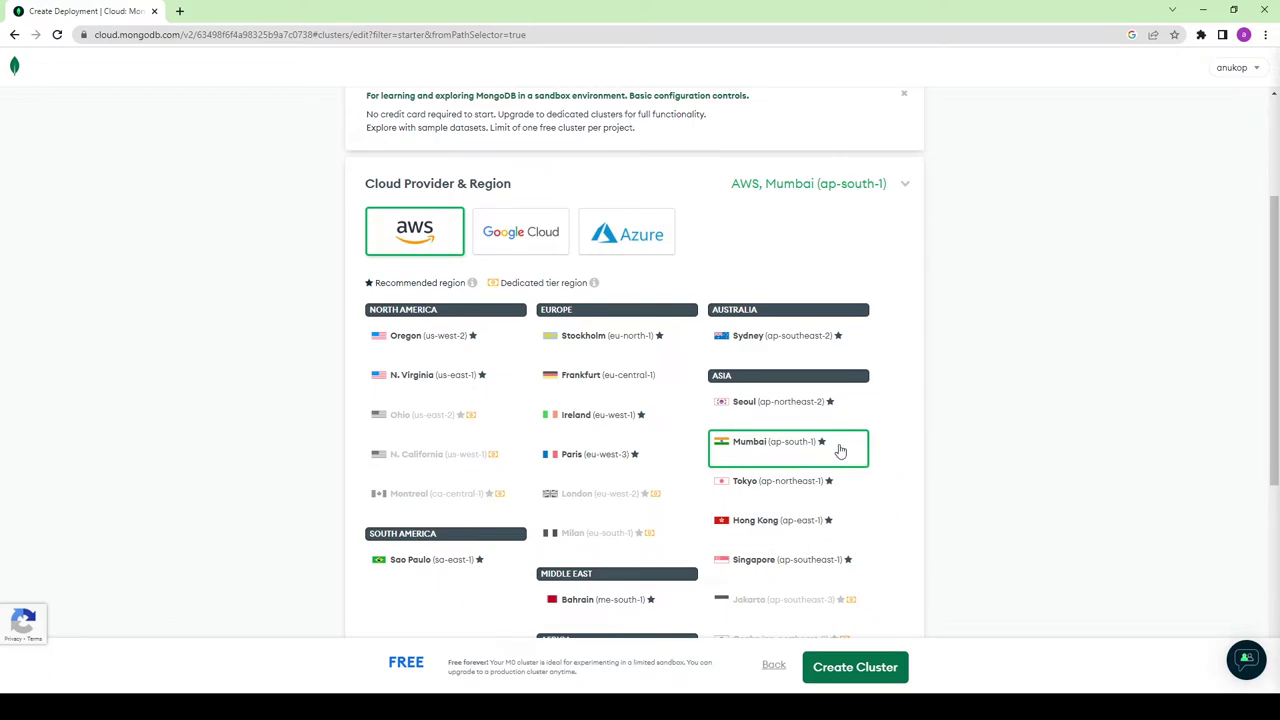
scroll(986, 380, down, 3)
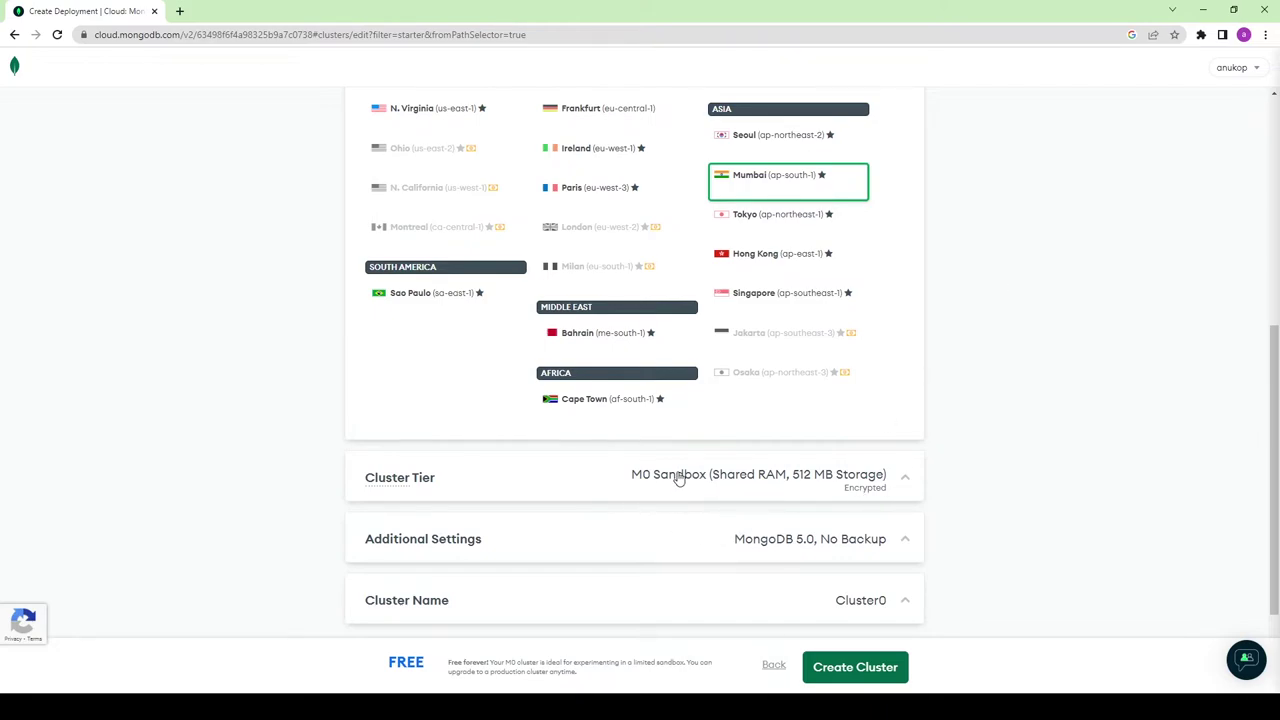
scroll(668, 497, down, 2)
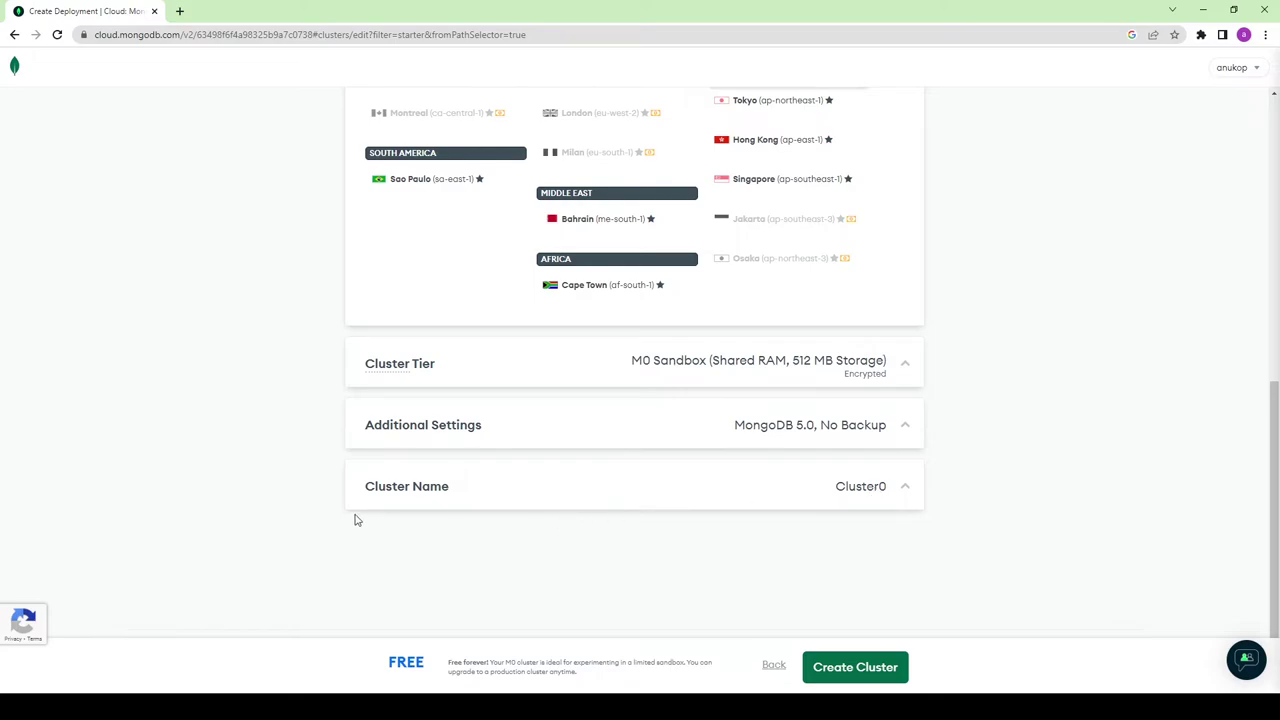
click(866, 678)
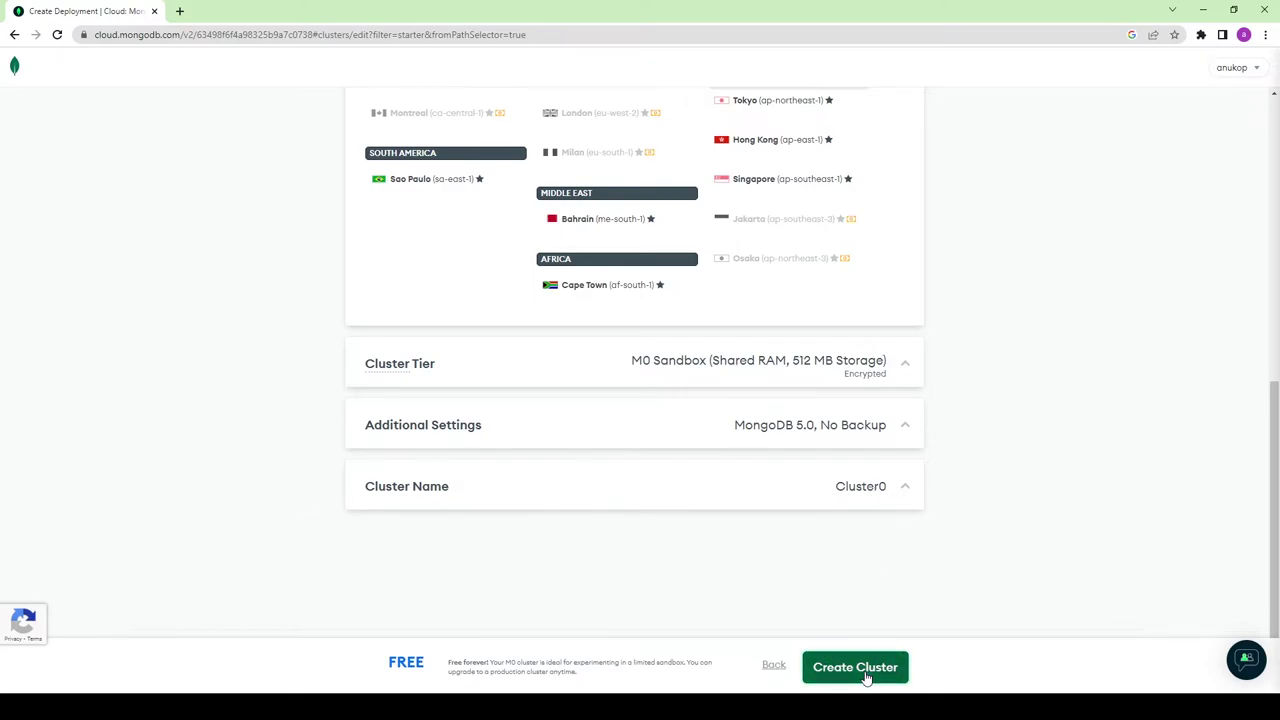
Step: Autogenerate and copy a secure password for the database user, then create the user
scroll(923, 594, down, 1)
click(229, 390)
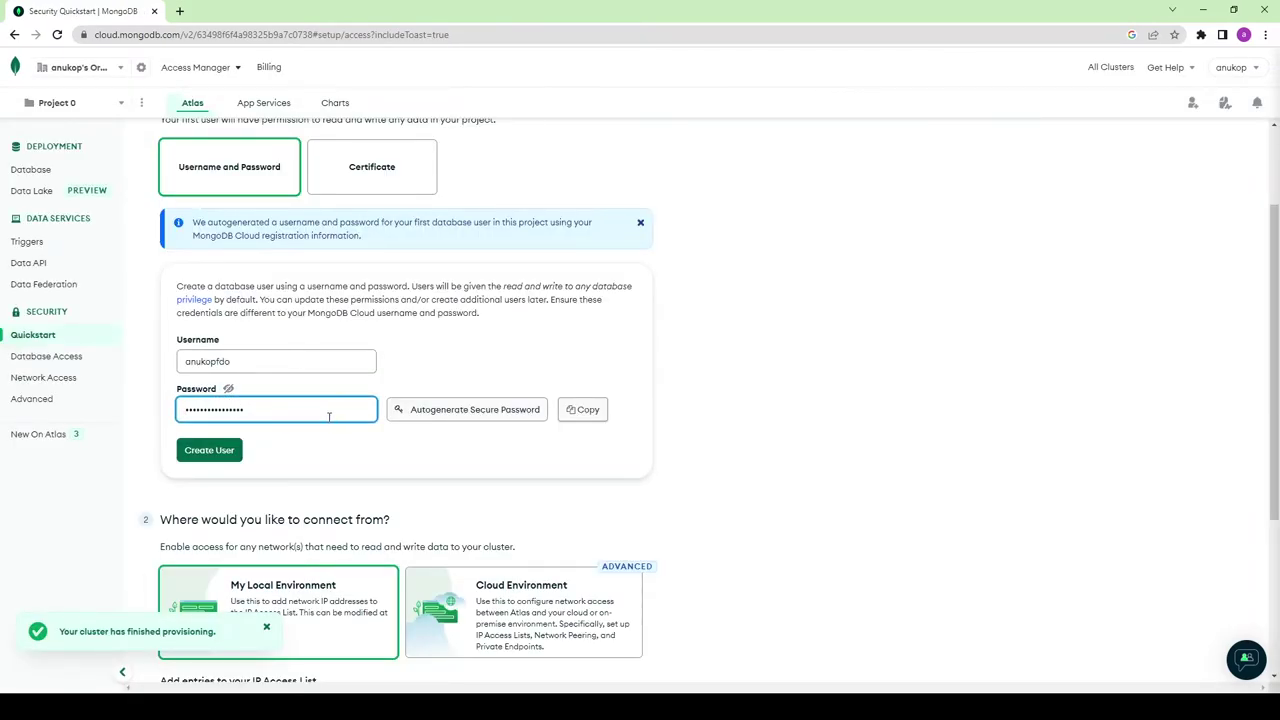
click(228, 388)
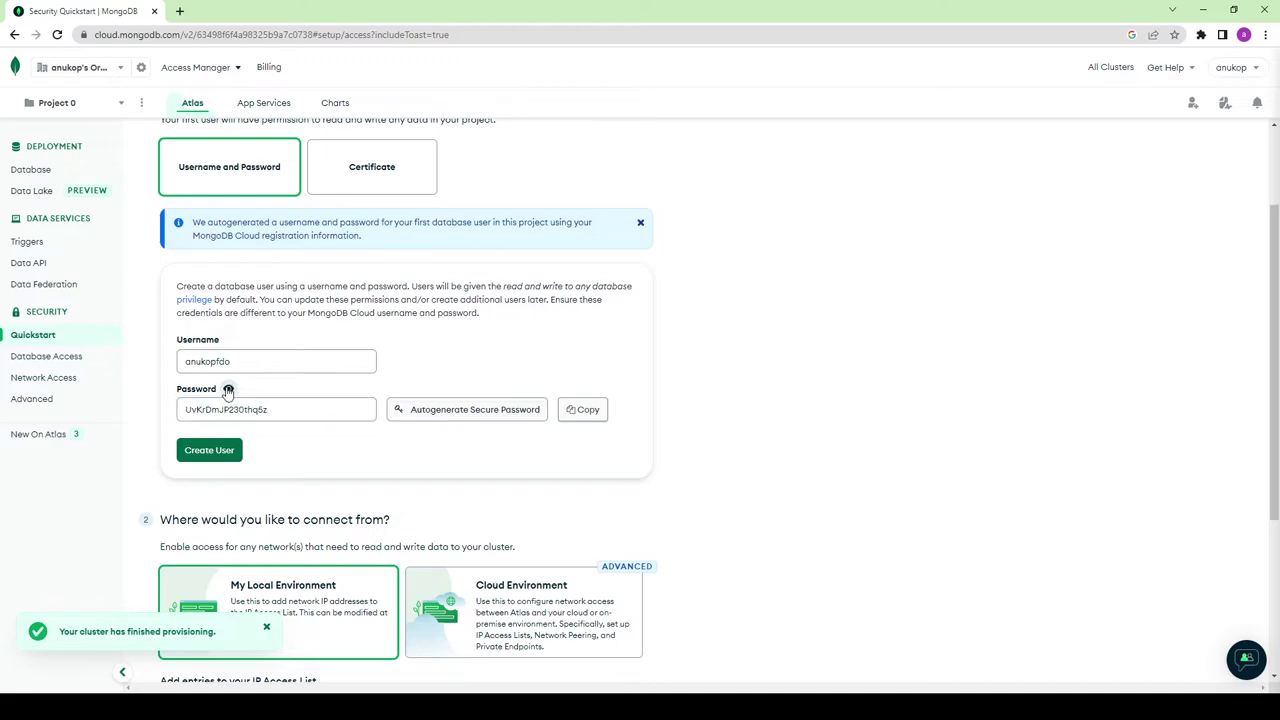
click(229, 390)
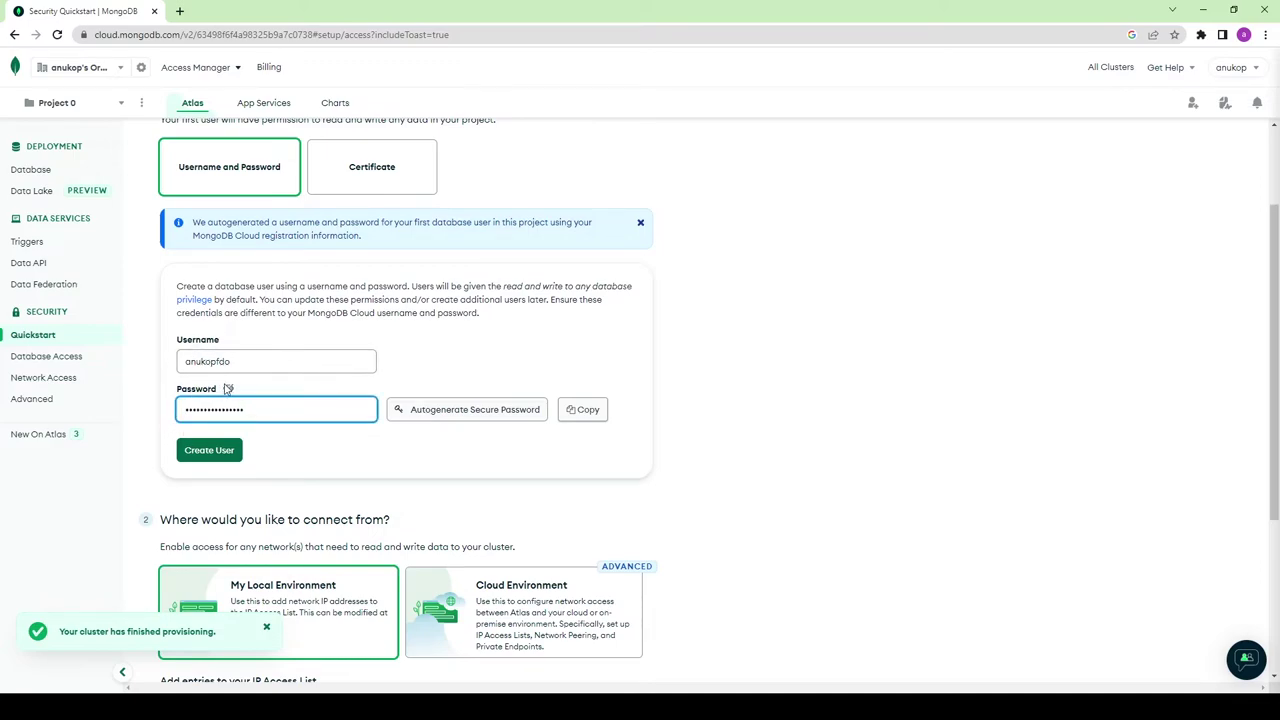
click(440, 414)
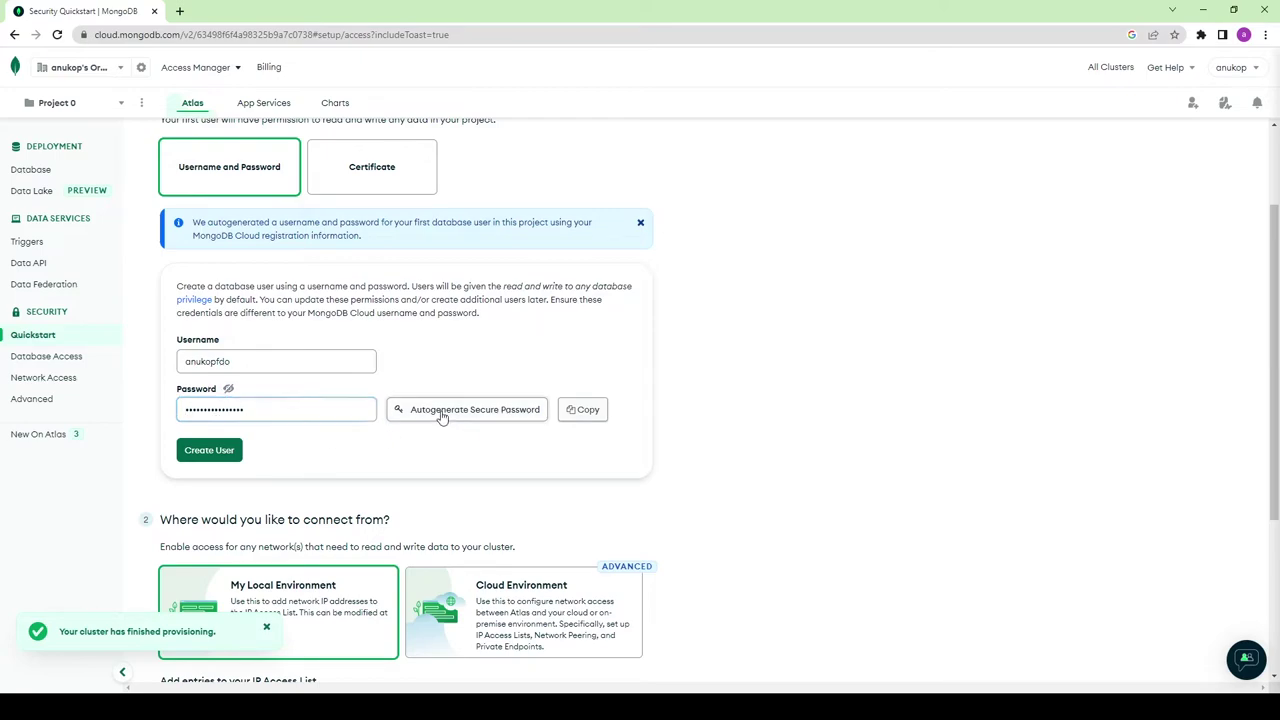
click(588, 414)
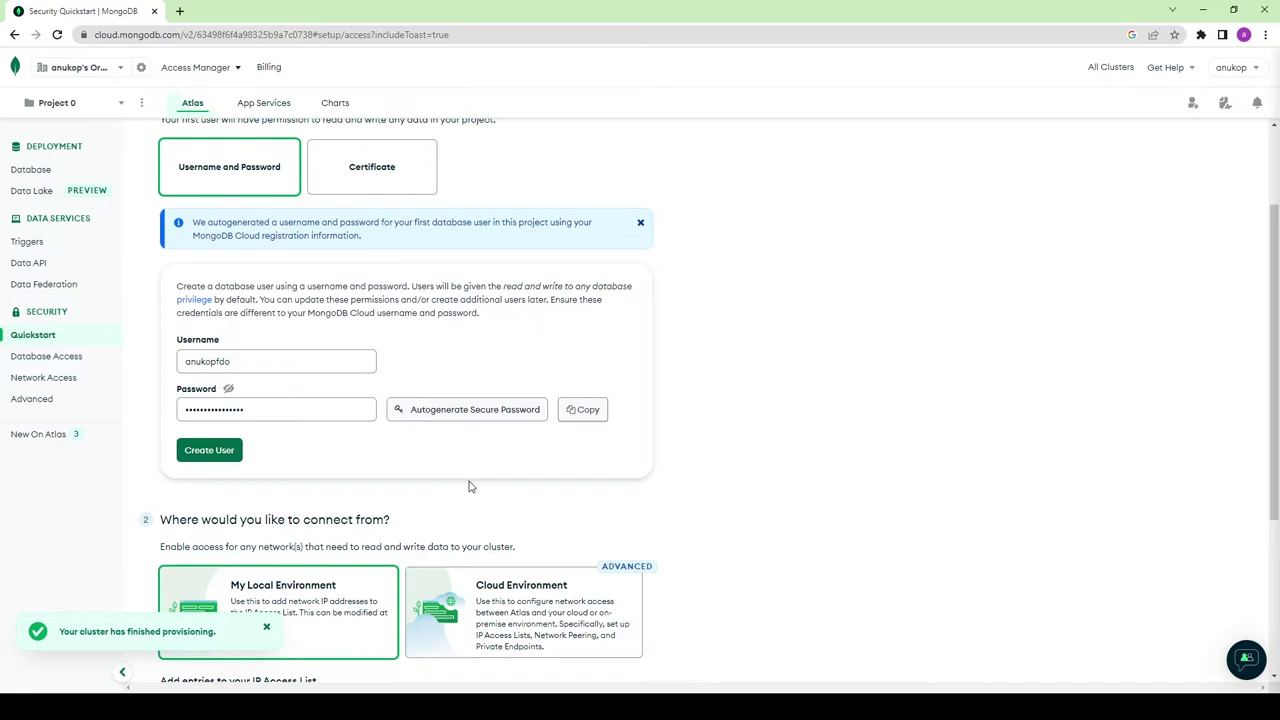
click(223, 455)
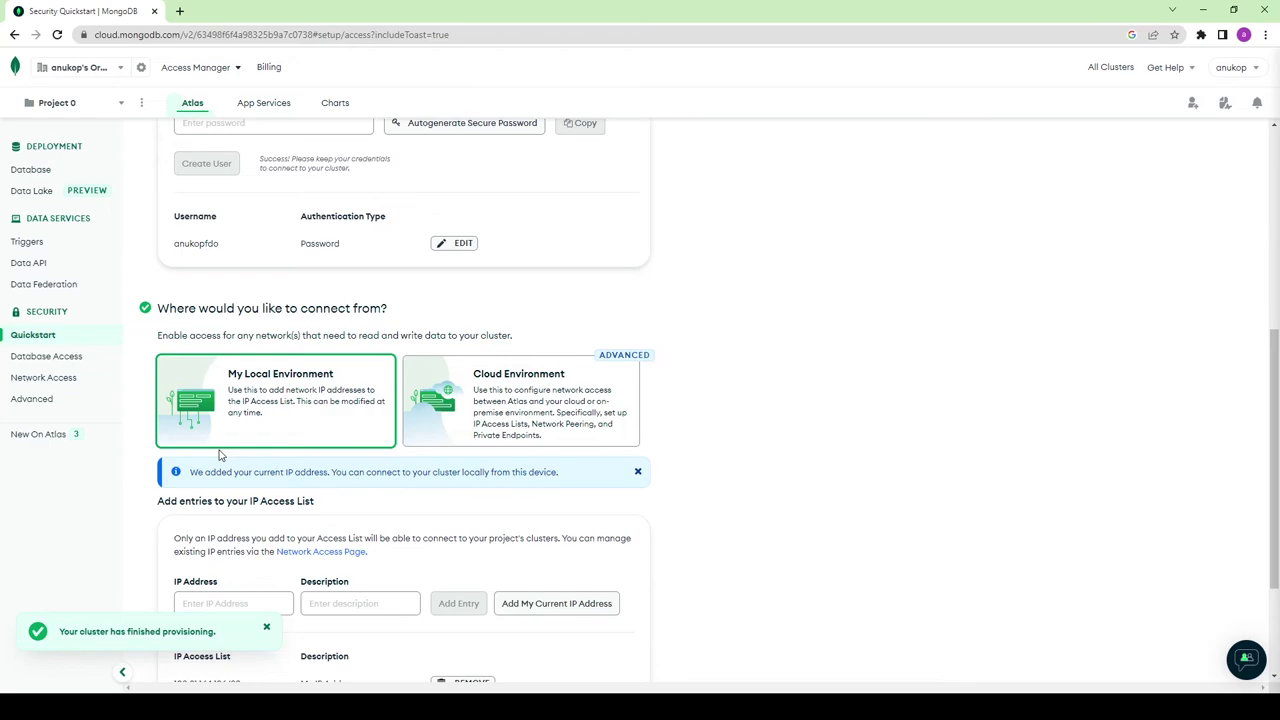
Step: Scroll past the created user to the IP Access List showing this machine's address
scroll(232, 414, down, 1)
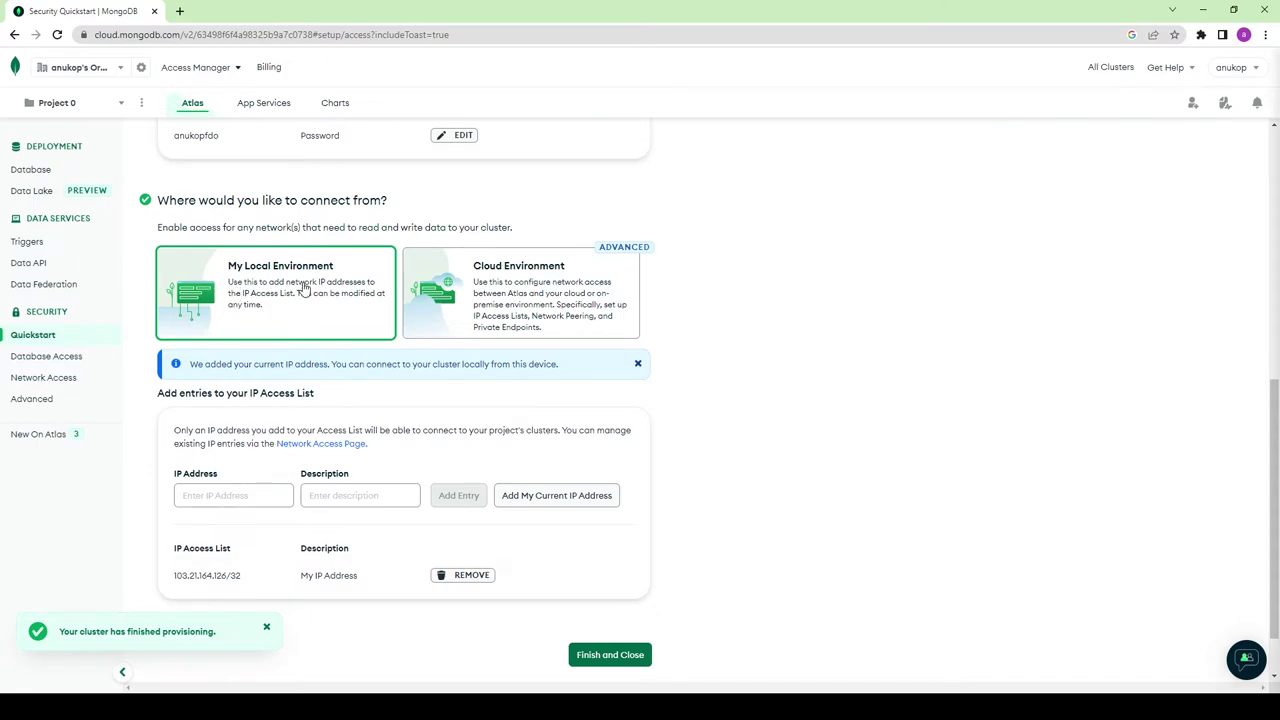
scroll(408, 381, down, 1)
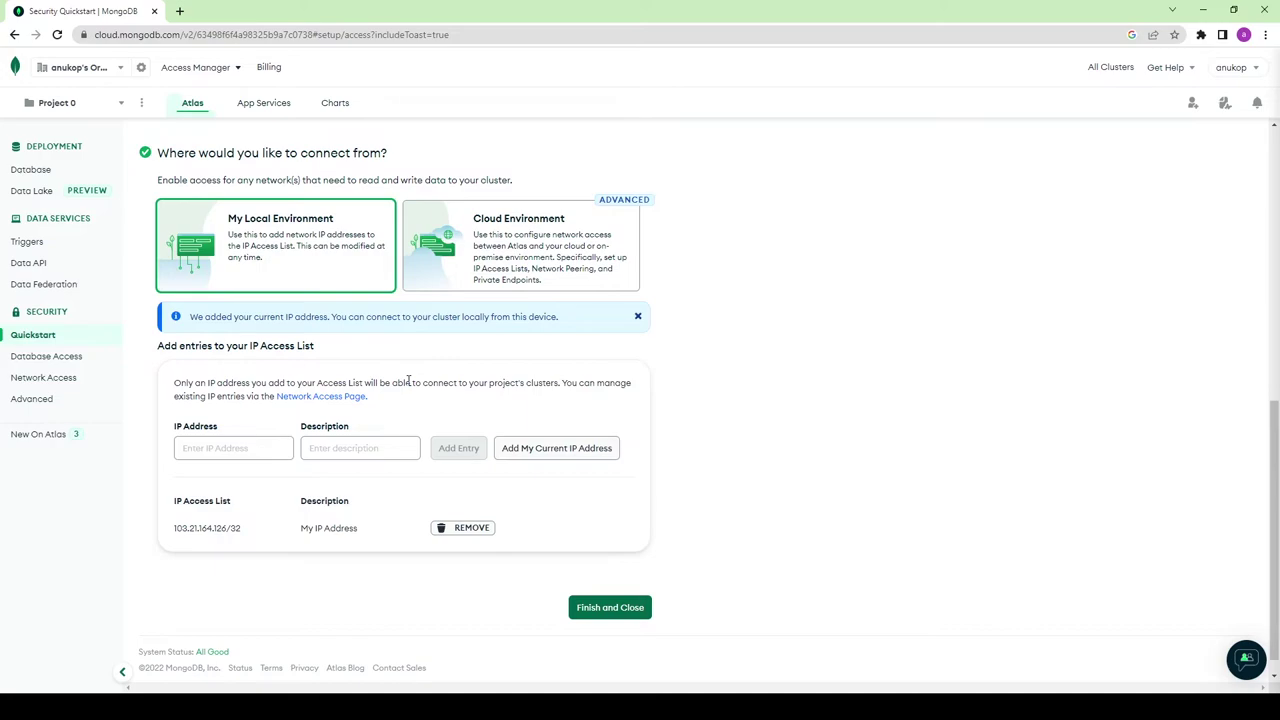
Step: Replace the current IP access entry with 0.0.0.0 described as 'any'
click(460, 530)
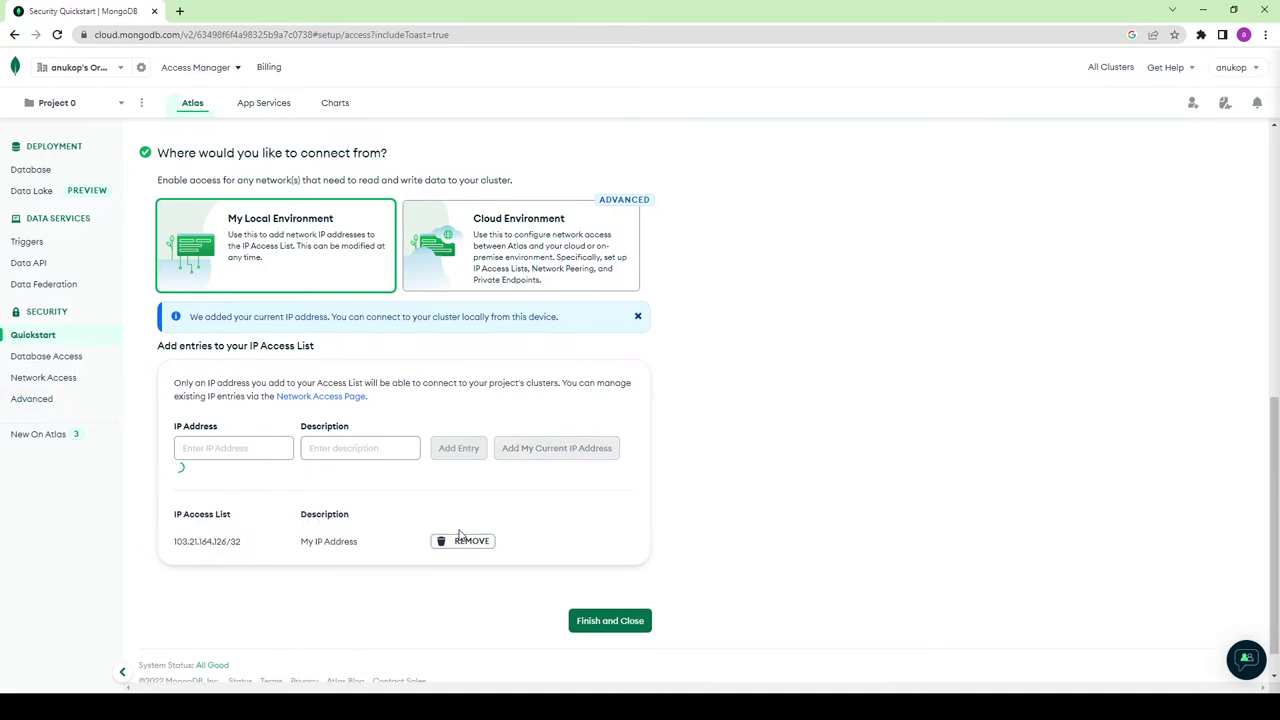
click(242, 500)
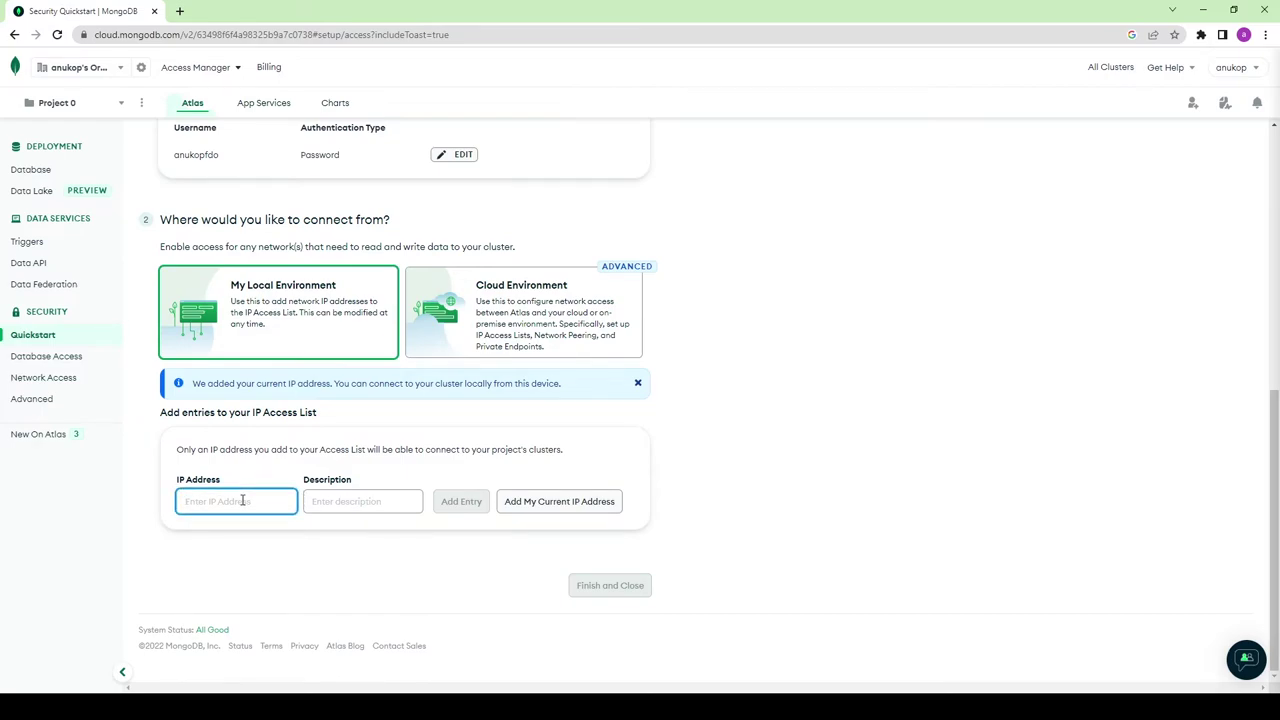
text(0.0.0.0)
click(329, 502)
text(any)
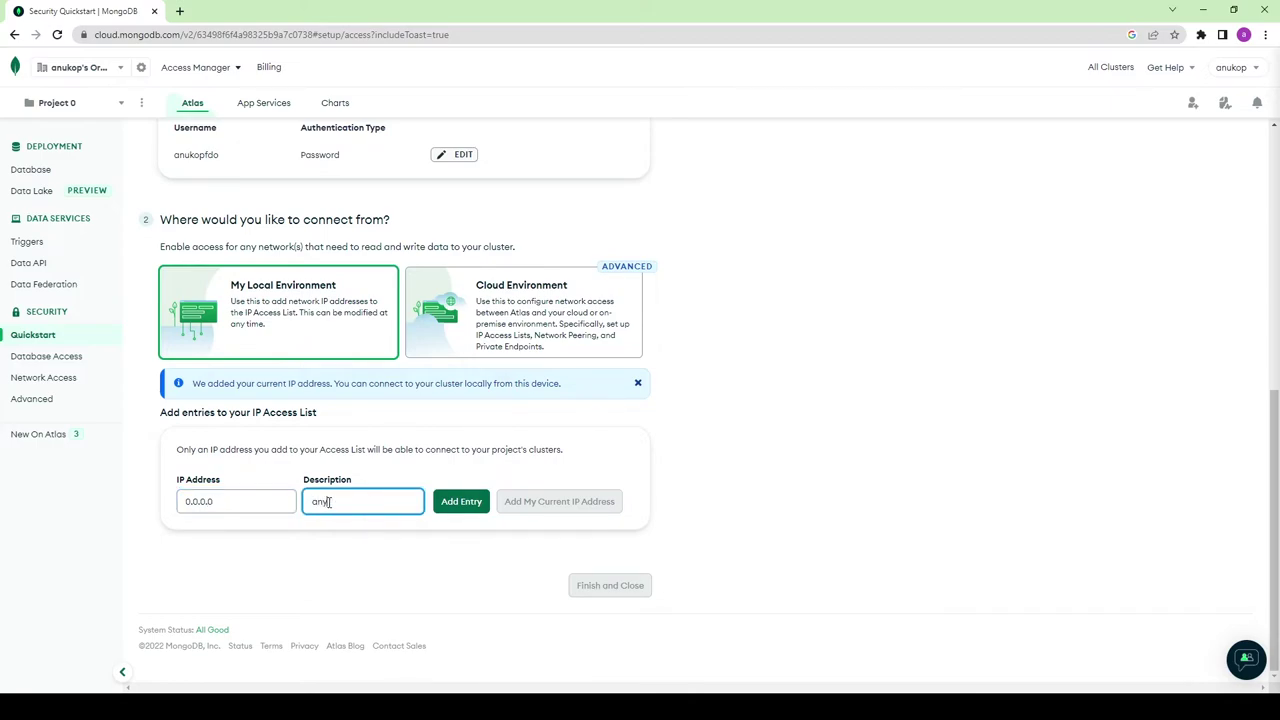
click(459, 502)
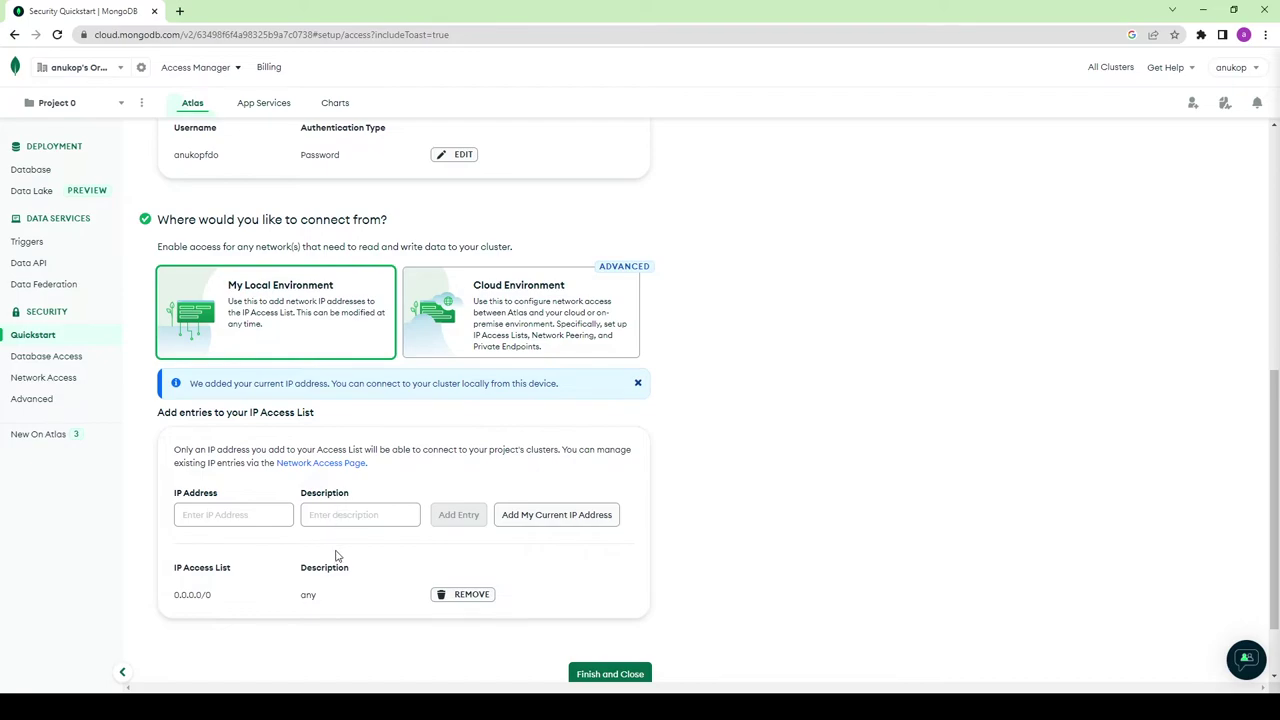
scroll(337, 522, down, 1)
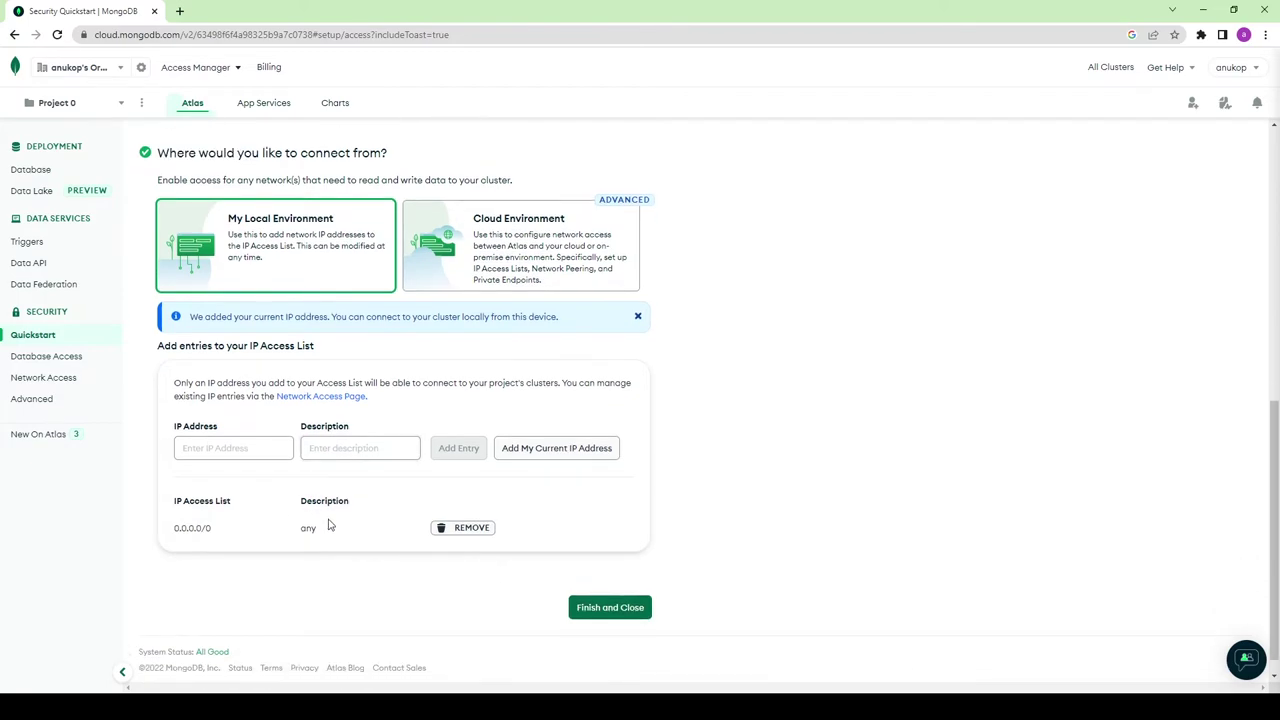
Step: Finish the security quickstart, go to Databases, then open Database Access
click(597, 609)
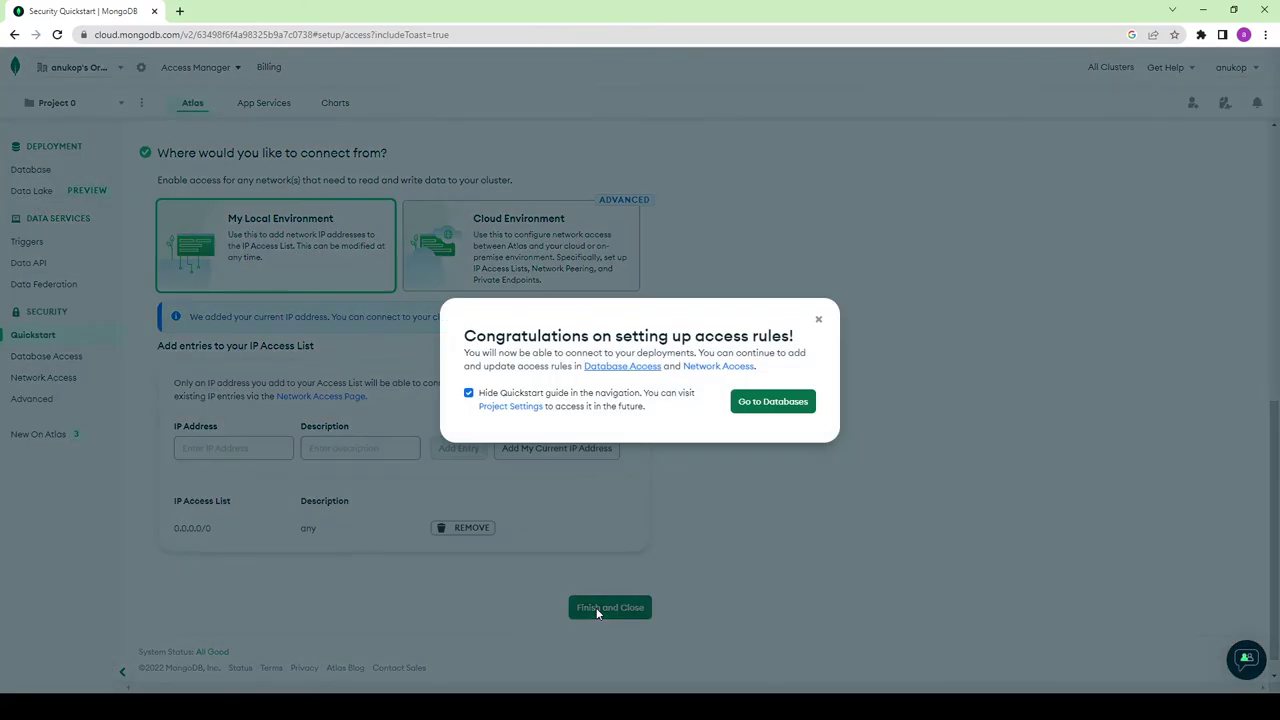
click(781, 406)
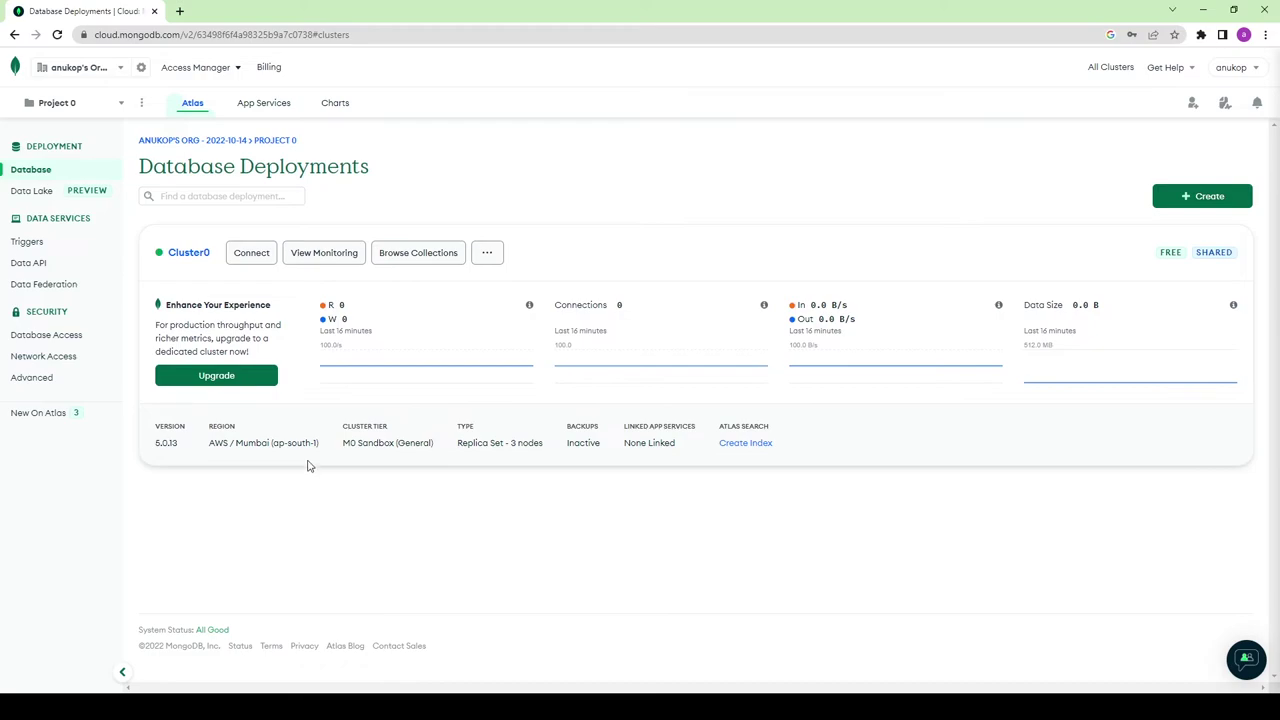
click(68, 341)
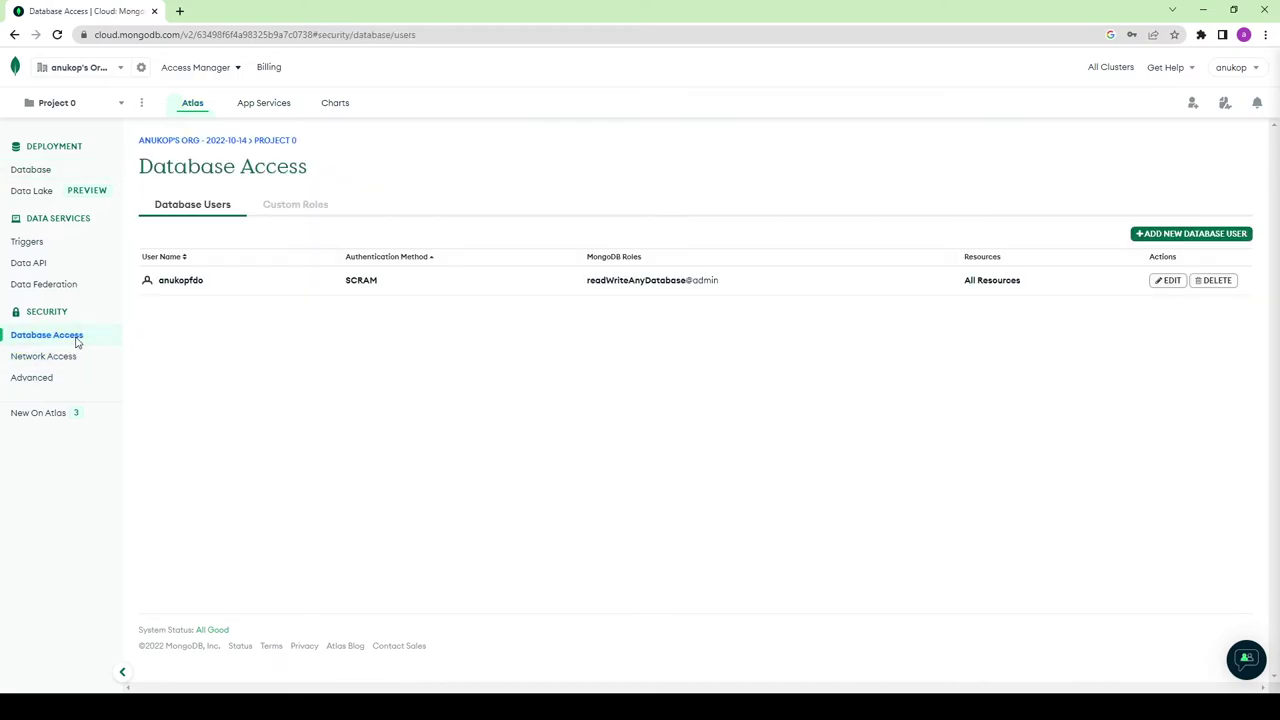
Step: Start a new database user, entering its username and pasting its password
click(1205, 234)
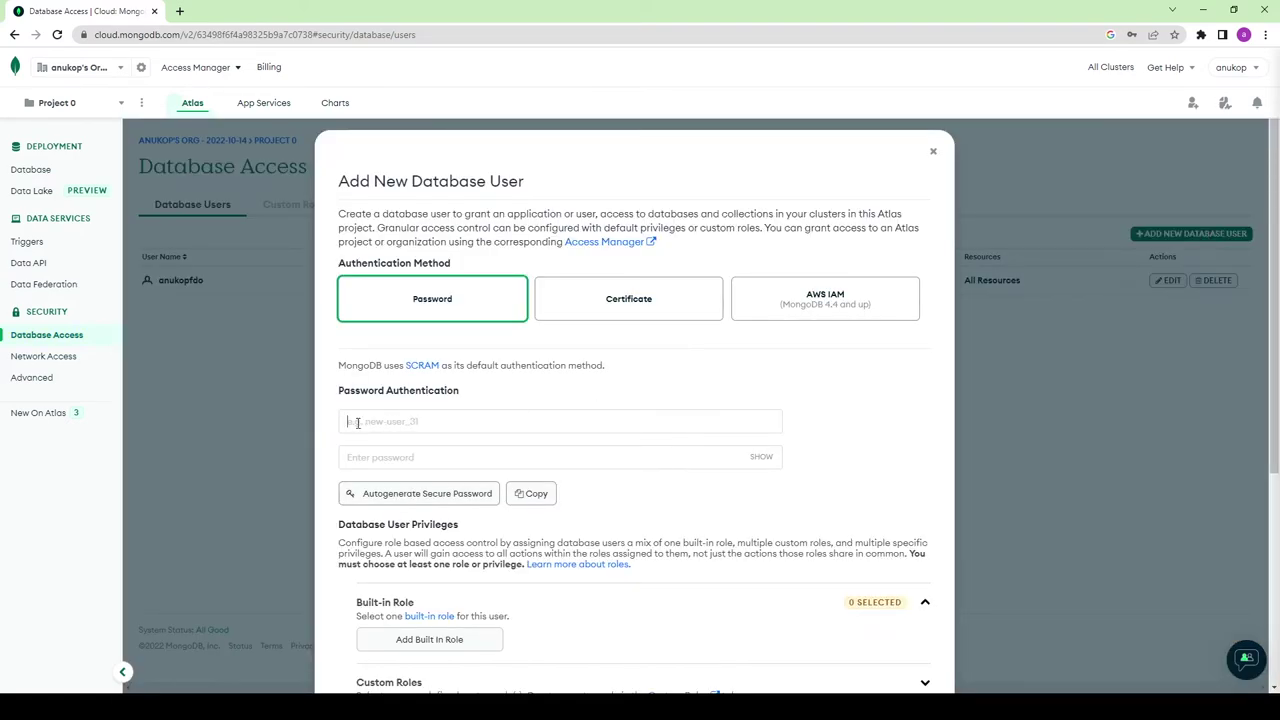
click(397, 427)
text(anutest)
key(Tab)
key(ctrl+v)
Step: Grant the 'Read and write to any database' built-in role and submit the user
scroll(471, 491, down, 2)
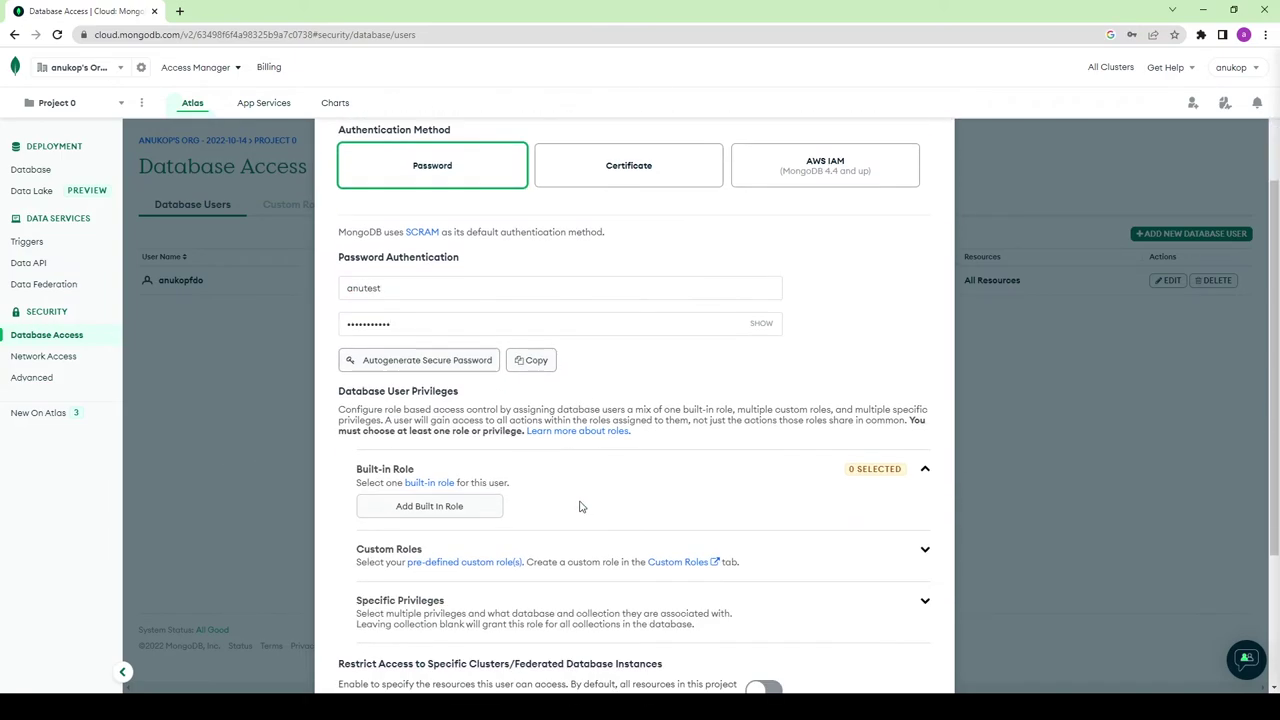
click(451, 514)
click(451, 510)
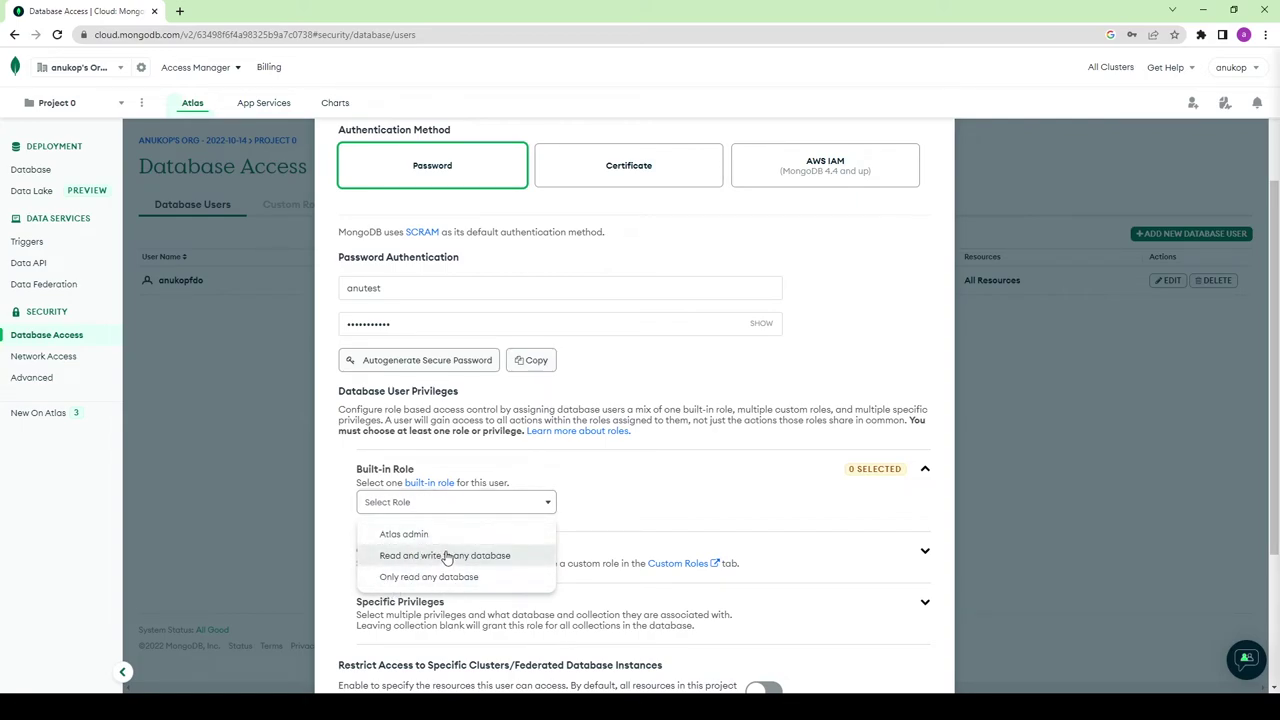
click(450, 560)
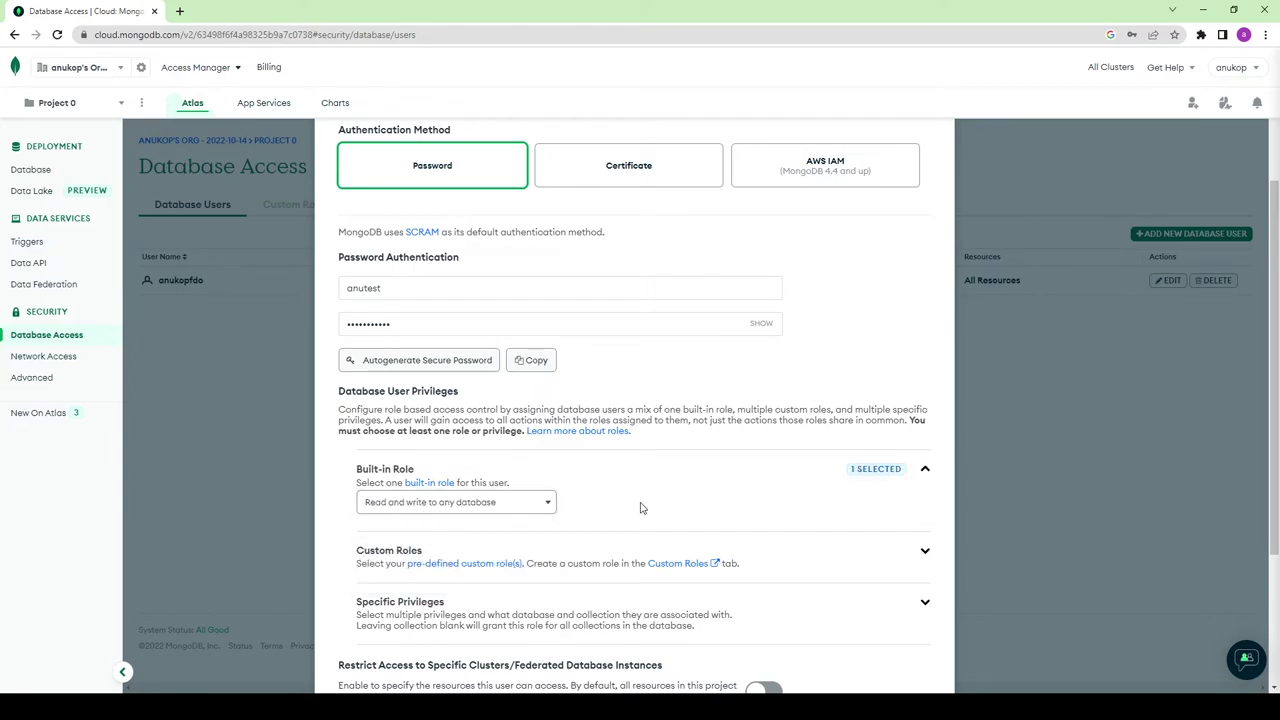
scroll(620, 443, down, 2)
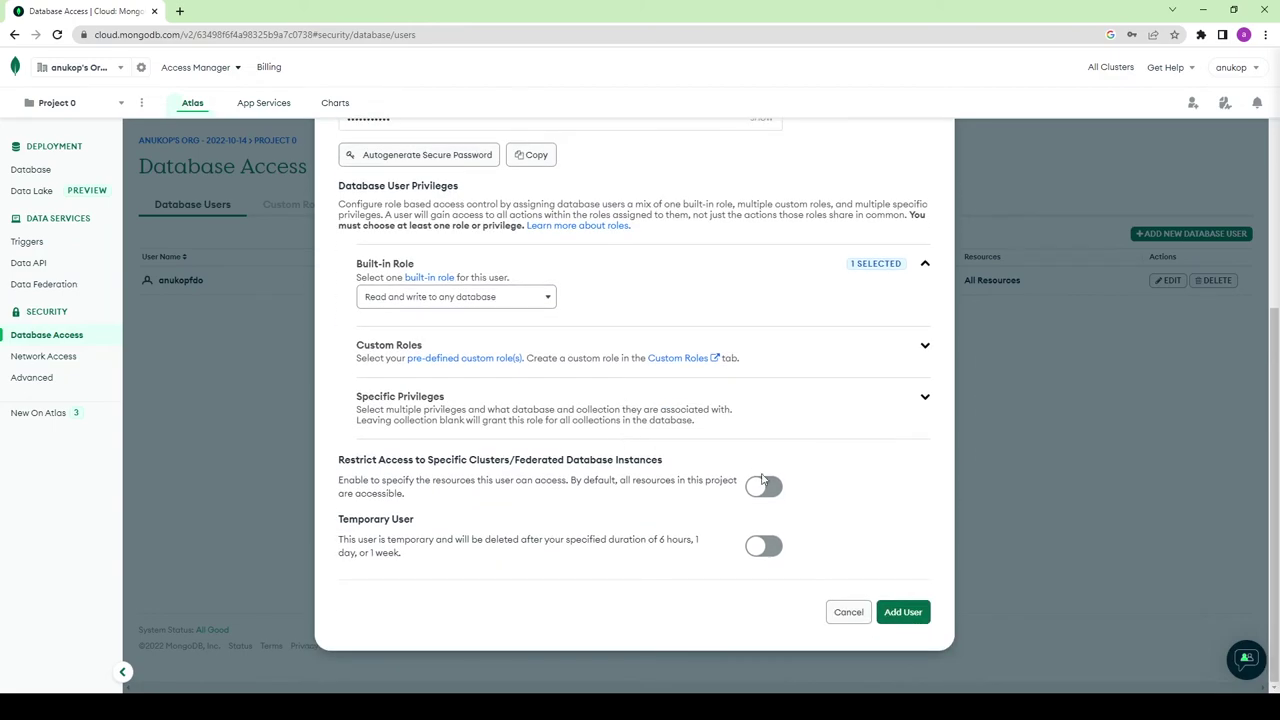
click(904, 612)
Step: Create the new read-write user, then return to Database Deployments showing Cluster0
click(904, 612)
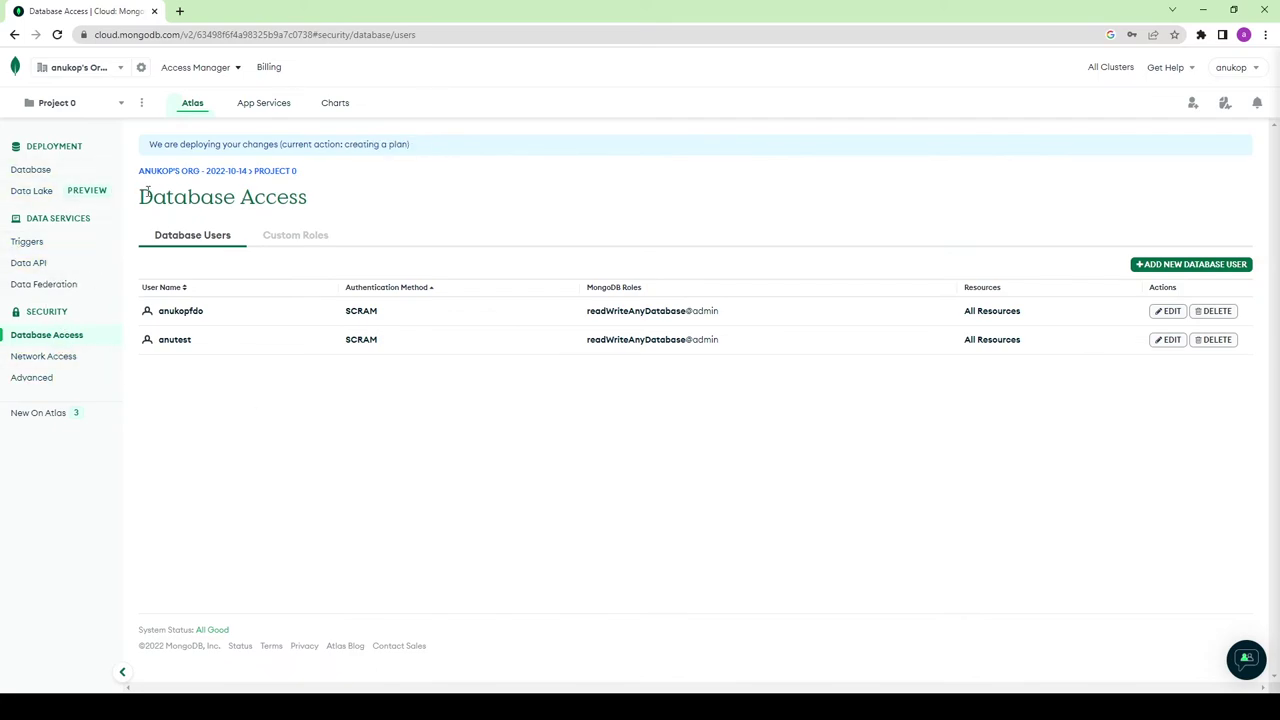
click(191, 104)
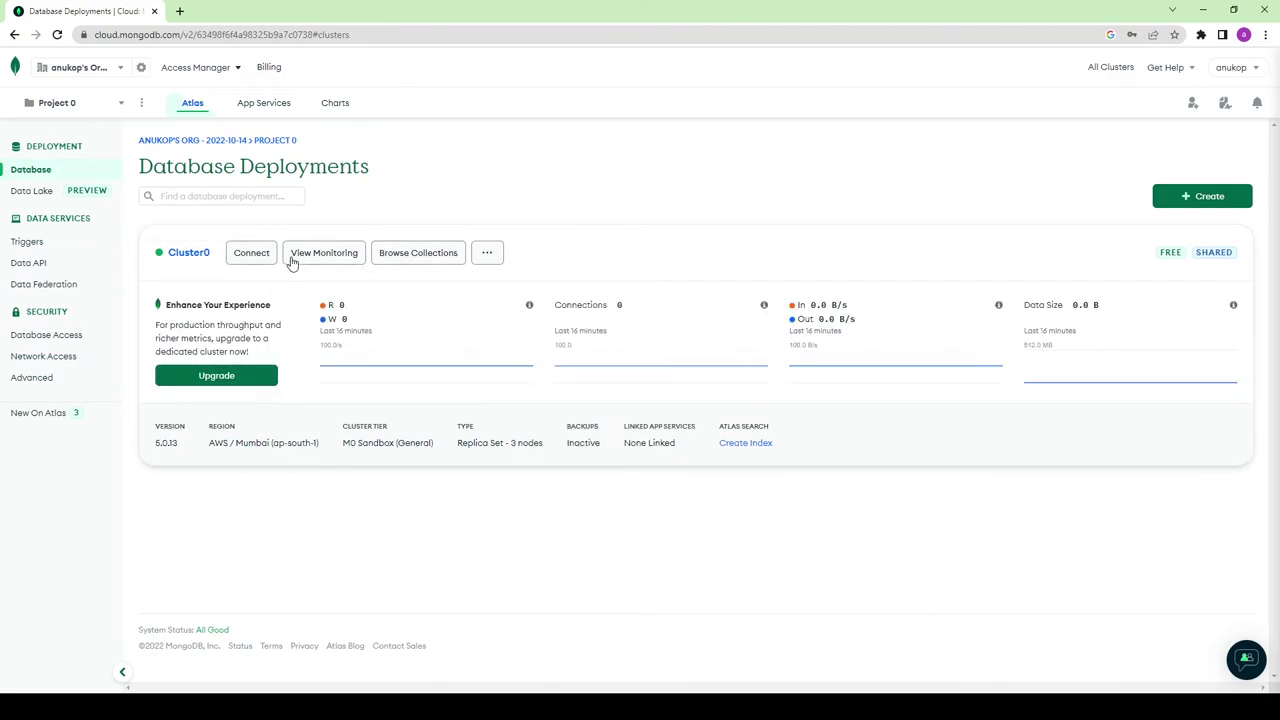
Step: Copy Cluster0's native-driver (Node.js) SRV connection string, then close the Connect dialog
click(252, 255)
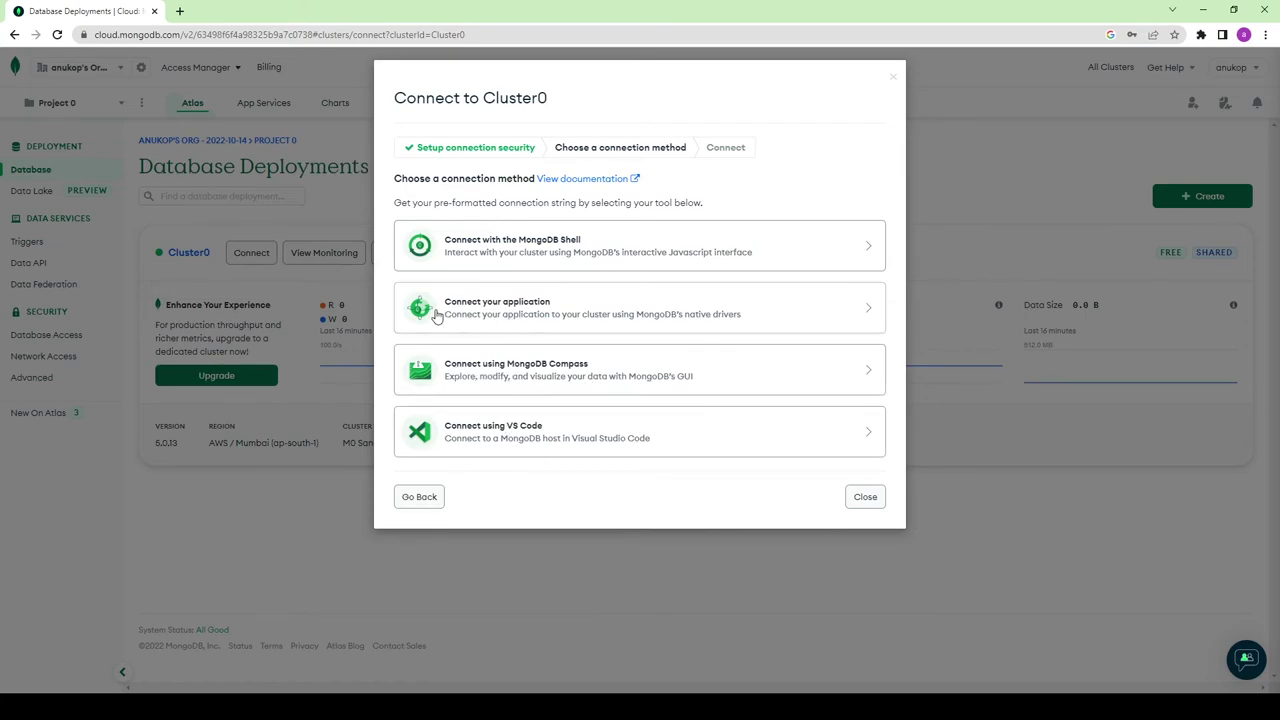
click(520, 315)
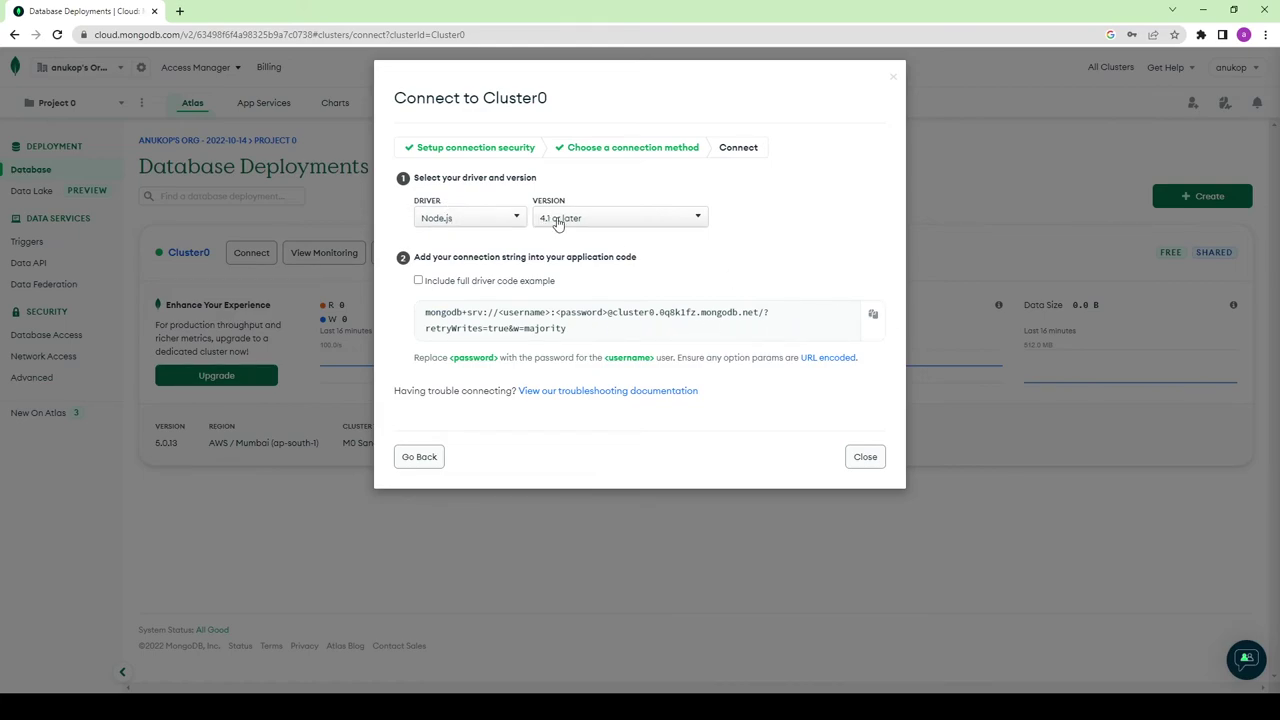
click(873, 315)
click(864, 458)
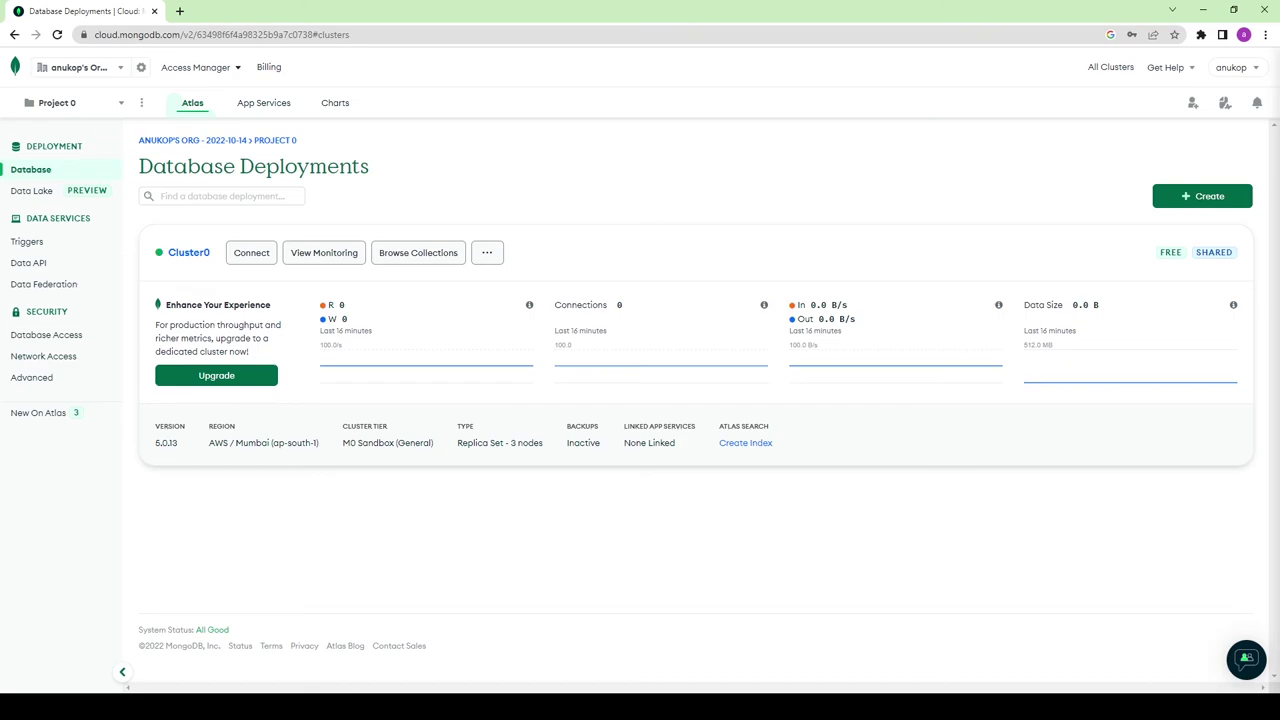
Step: In index.js, comment out the local connect lines 3–5 and add the Atlas string as a comment on line 7
key(alt+Tab)
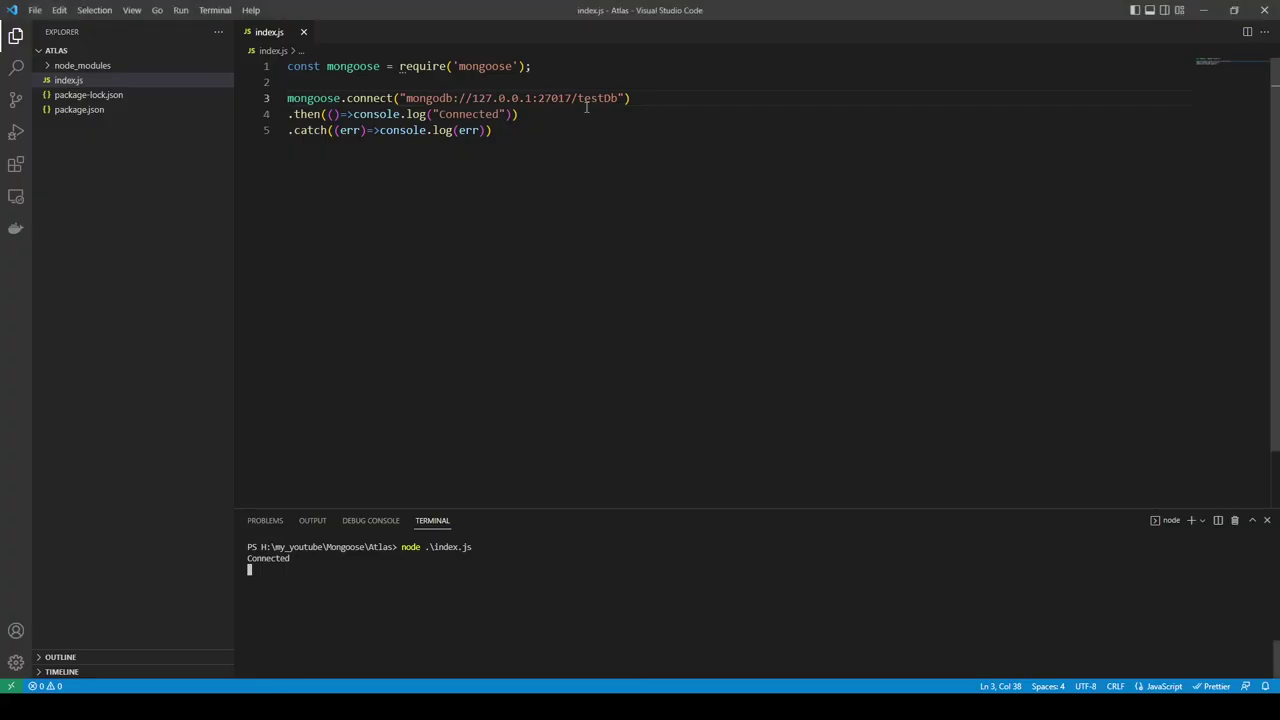
drag(492, 131, 251, 103)
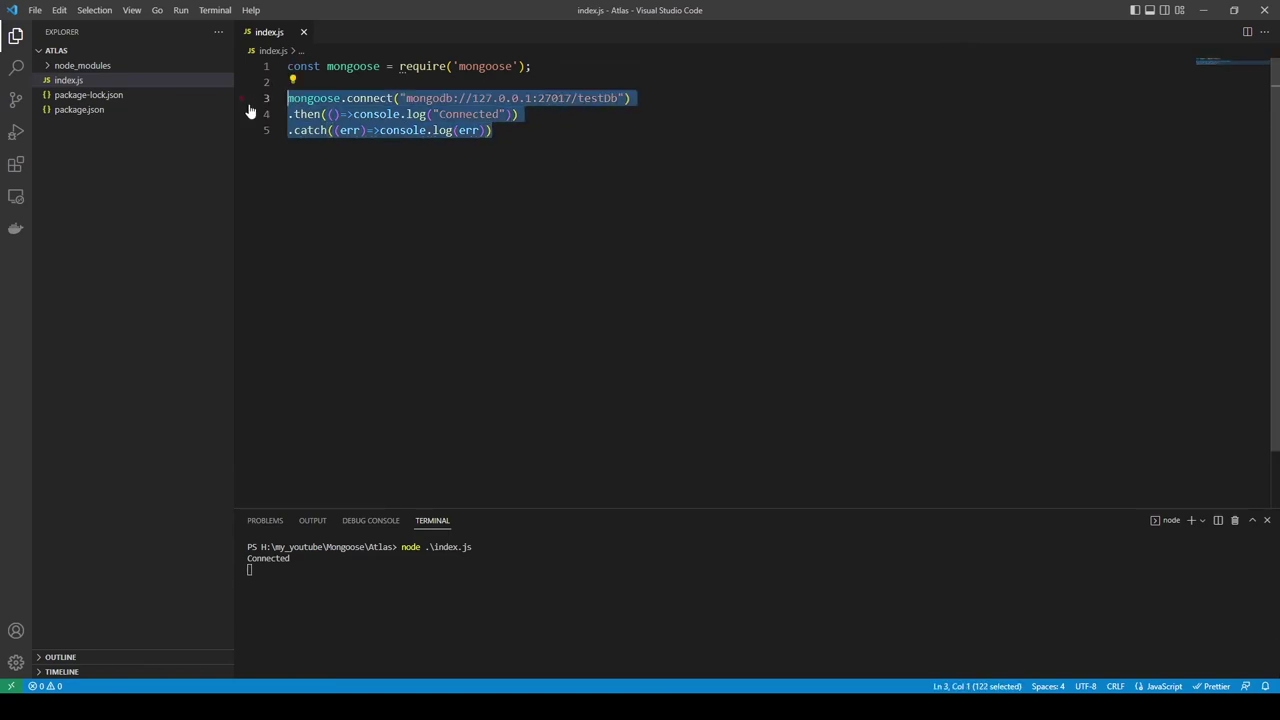
key(ctrl+slash)
click(555, 167)
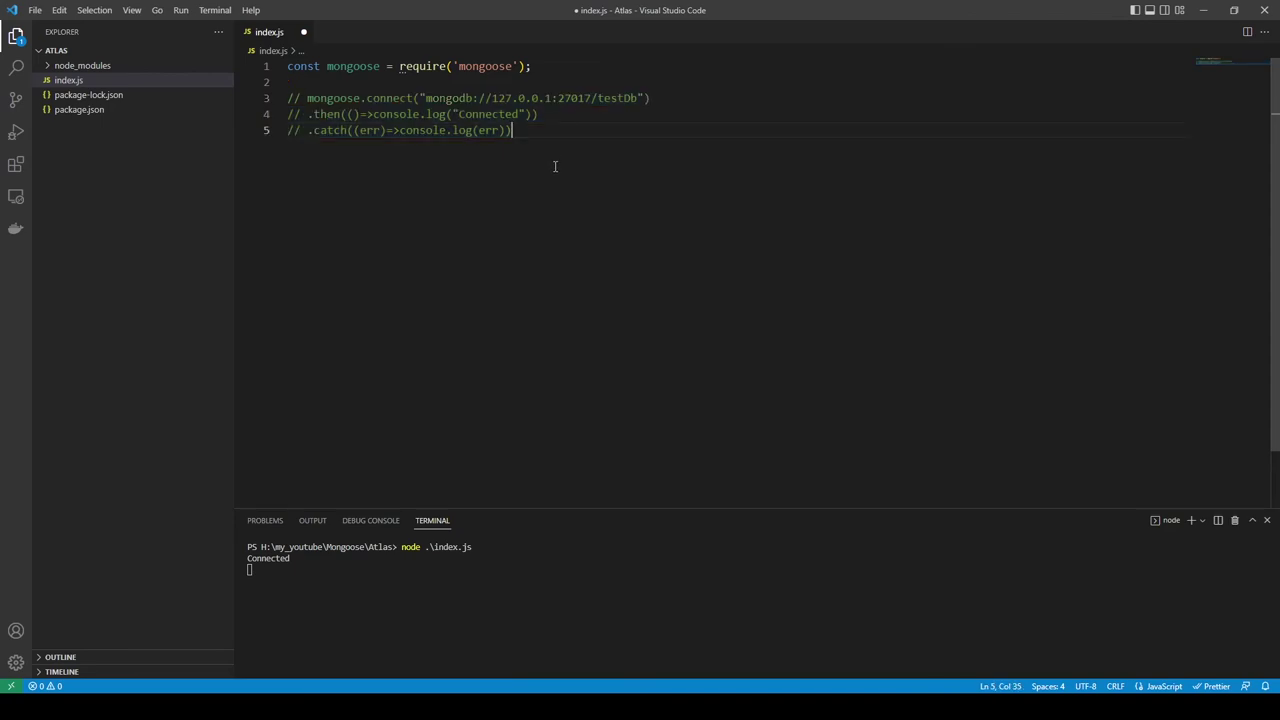
key(Return)
key(Return)
text(//)
key(ctrl+v)
Step: Paste a copy of the connect block at line 9 and uncomment it
drag(513, 130, 288, 98)
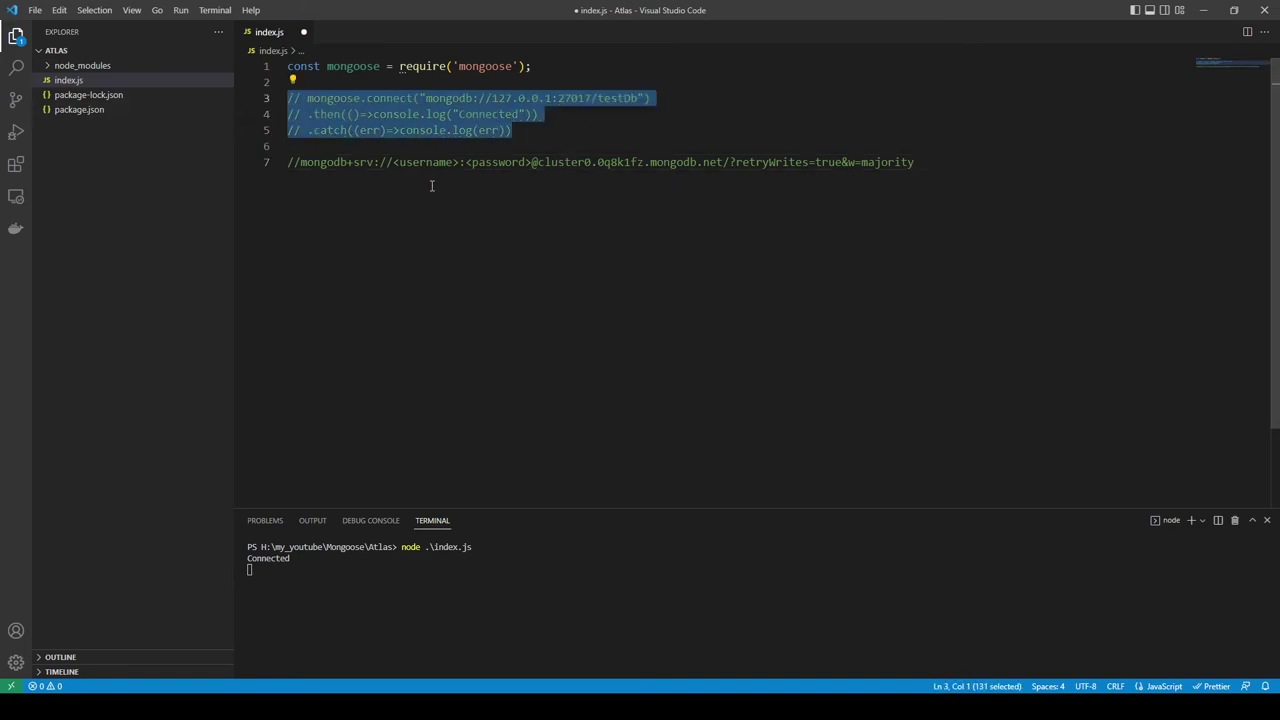
click(403, 217)
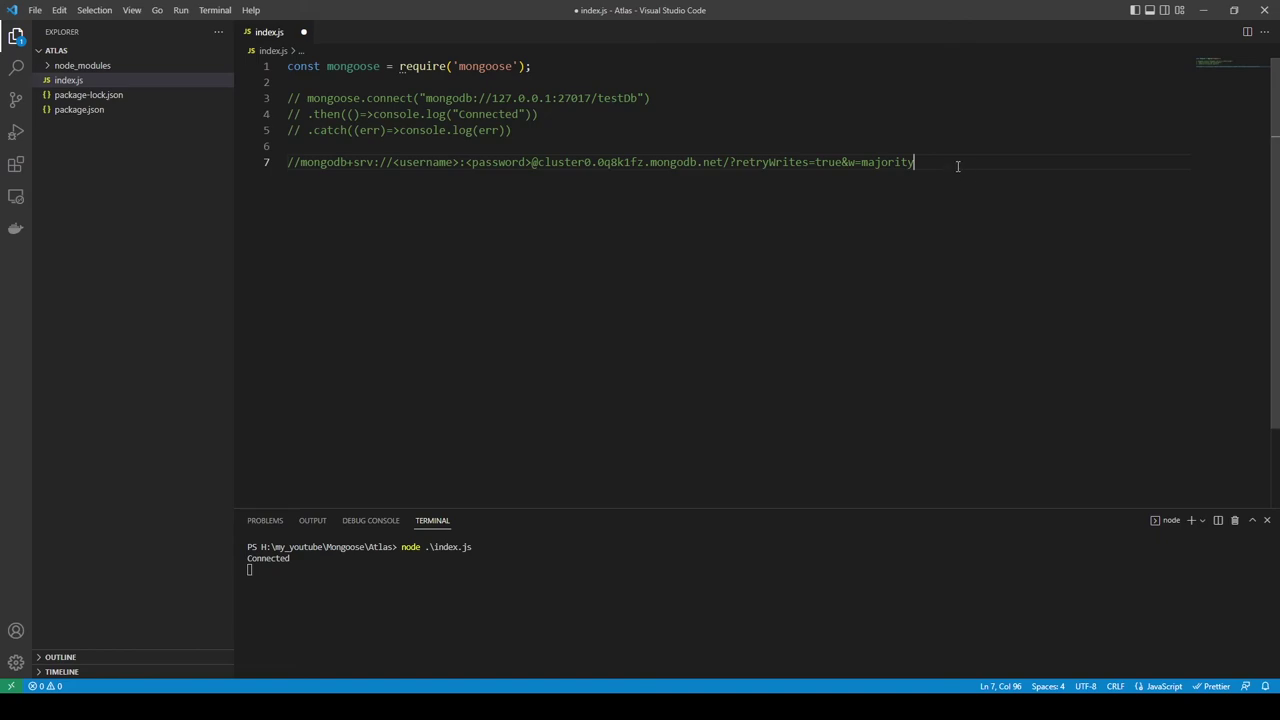
key(Return)
key(Return)
key(ctrl+v)
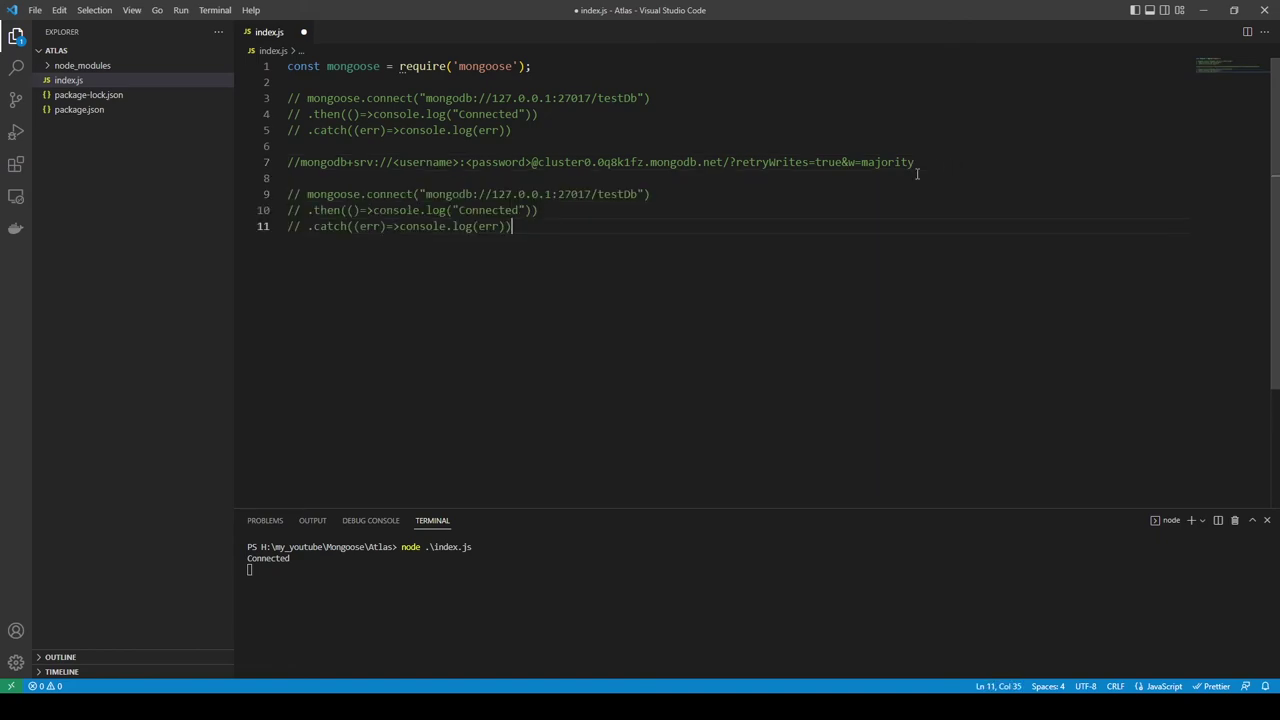
drag(493, 228, 188, 200)
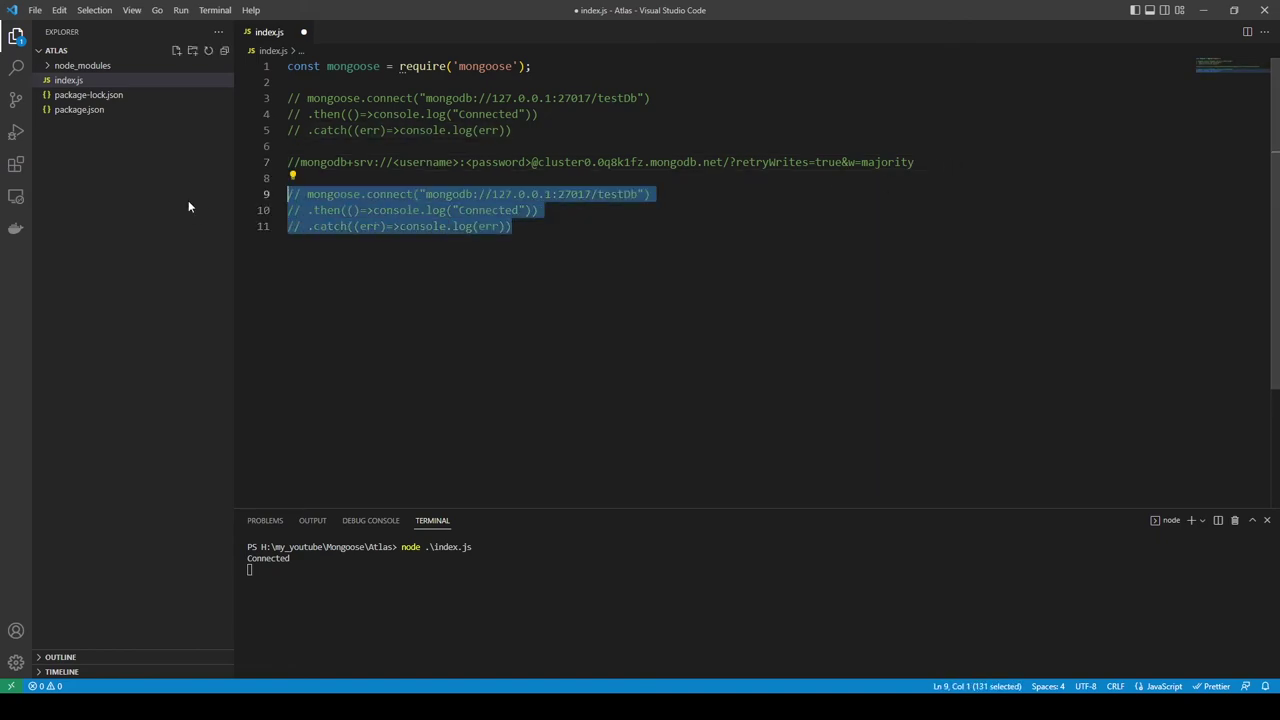
key(ctrl+slash)
Step: Replace the local URL in line 9's connect call with the Atlas SRV string
click(629, 249)
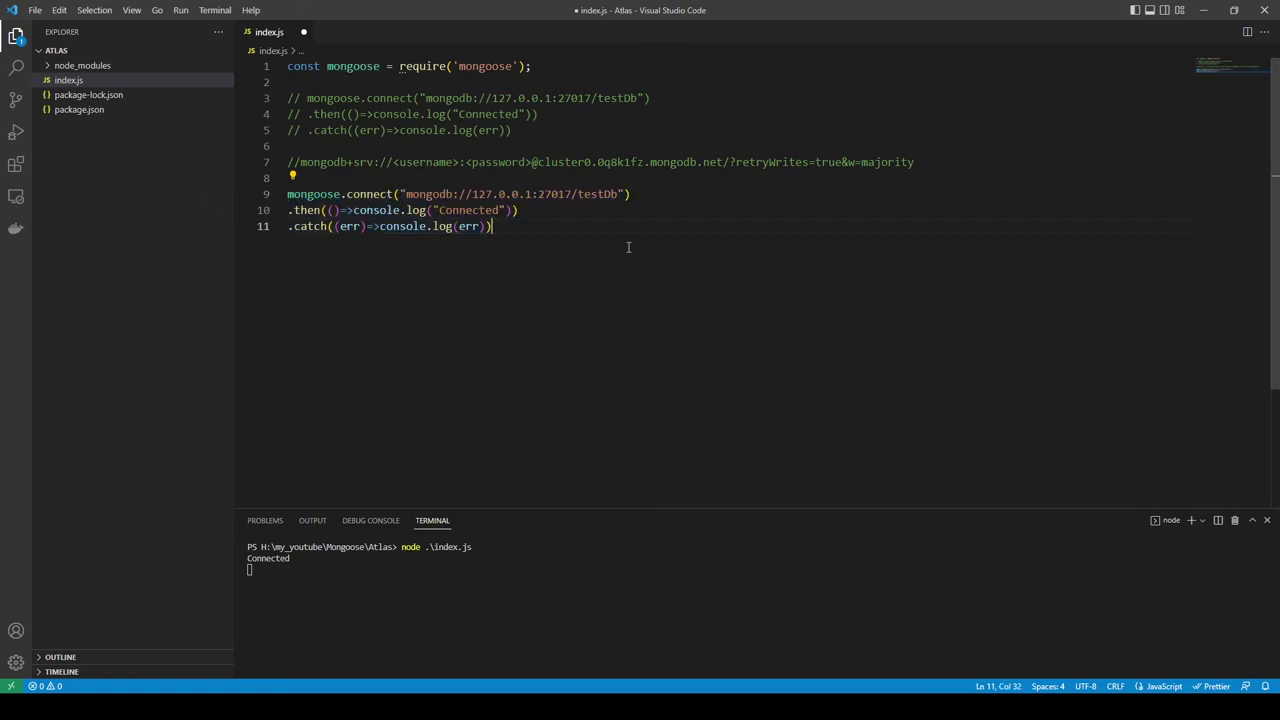
drag(301, 163, 938, 163)
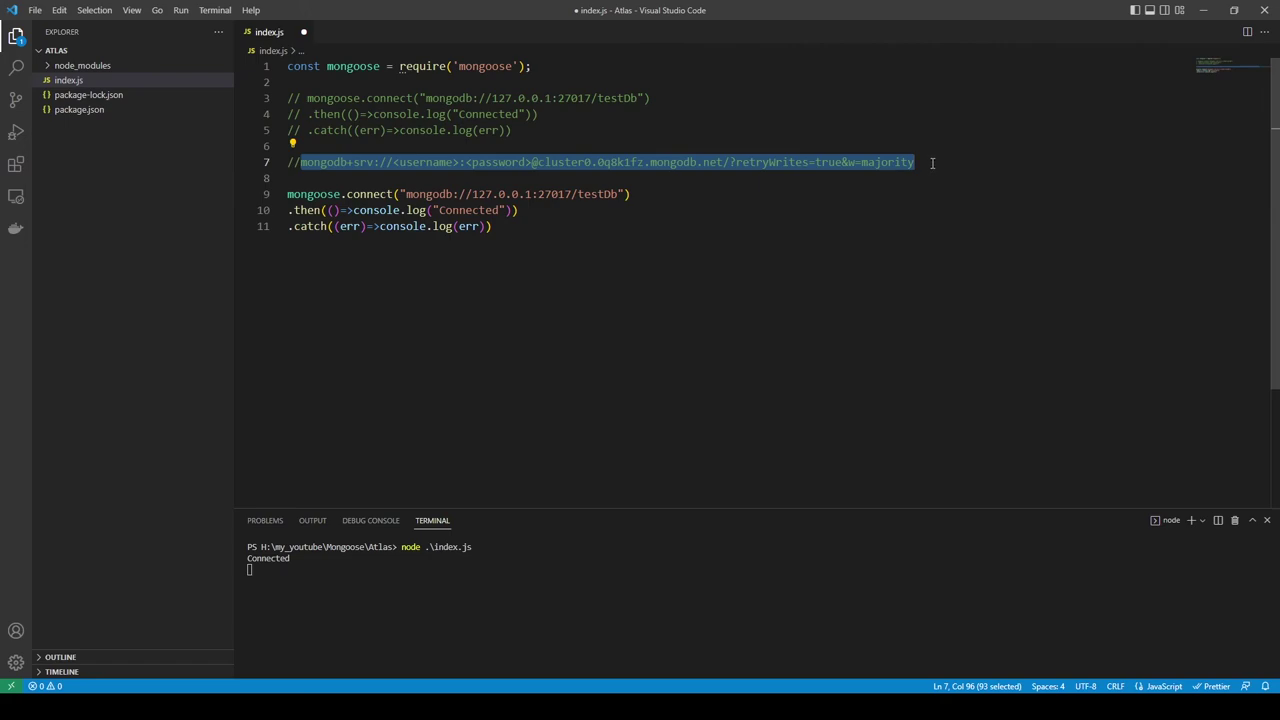
drag(406, 195, 619, 195)
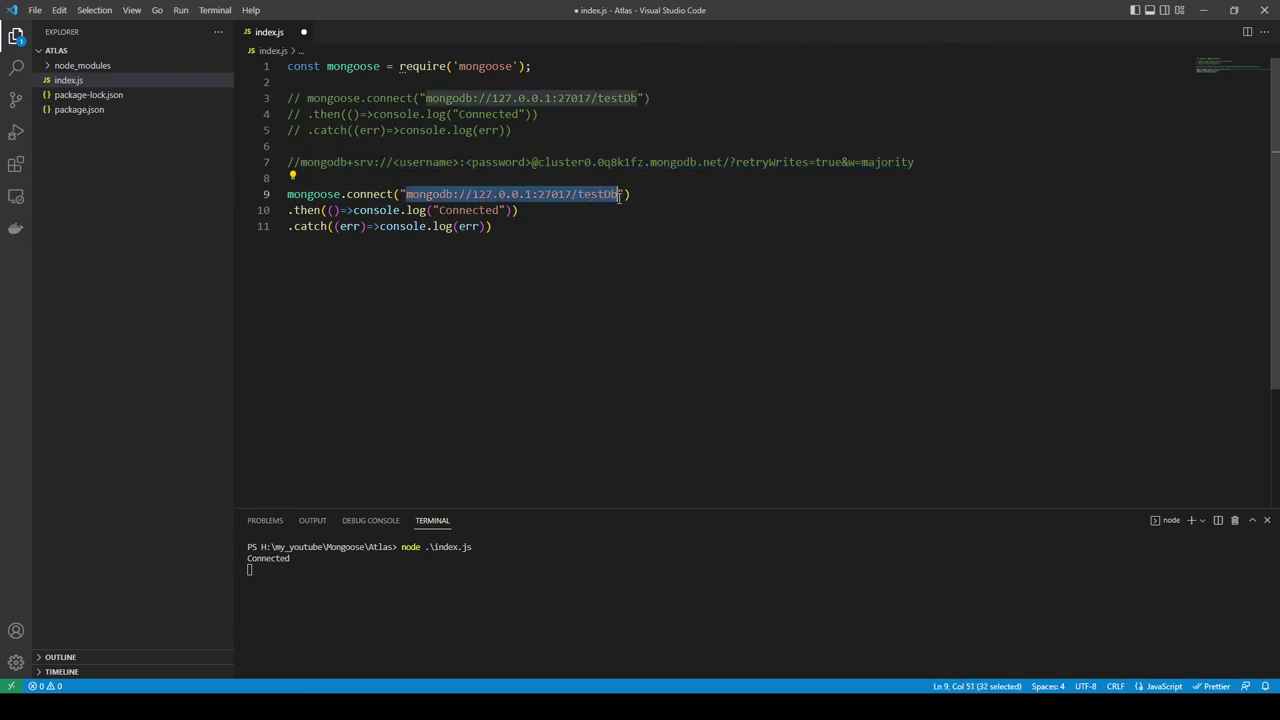
key(ctrl+v)
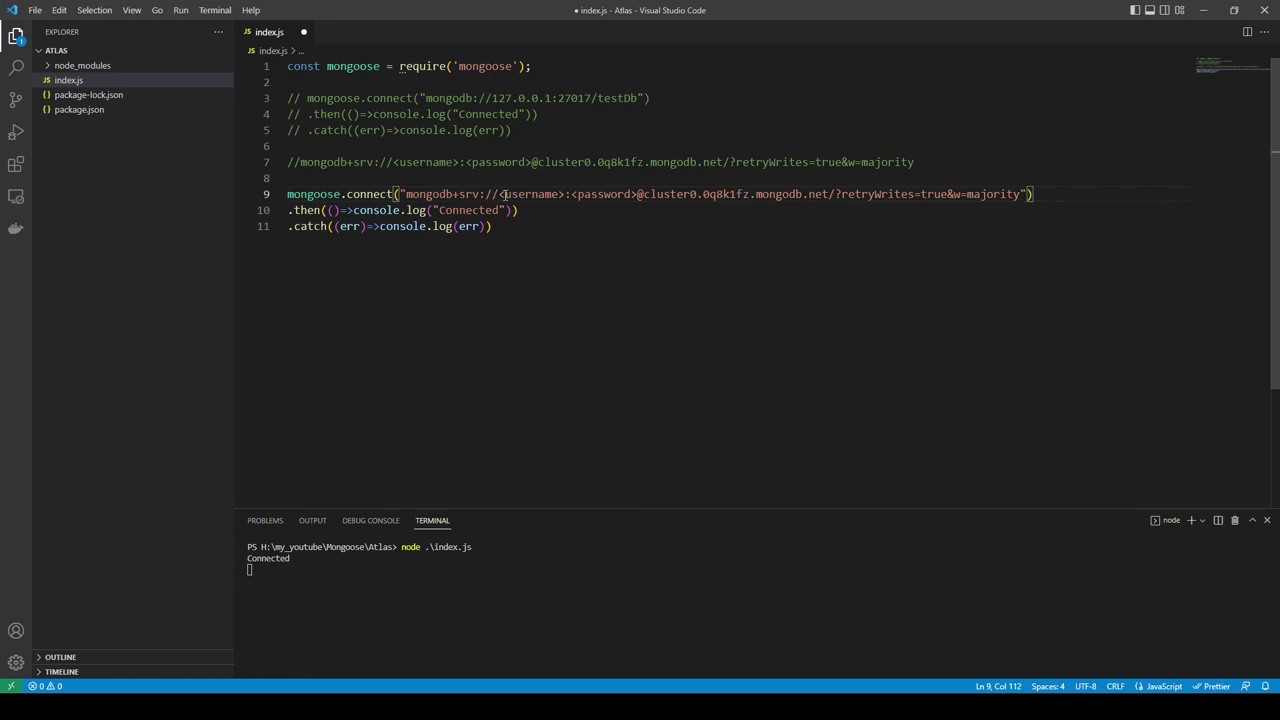
Step: Fill in the new user's username and password in place of the placeholders, then save index.js
drag(505, 195, 567, 197)
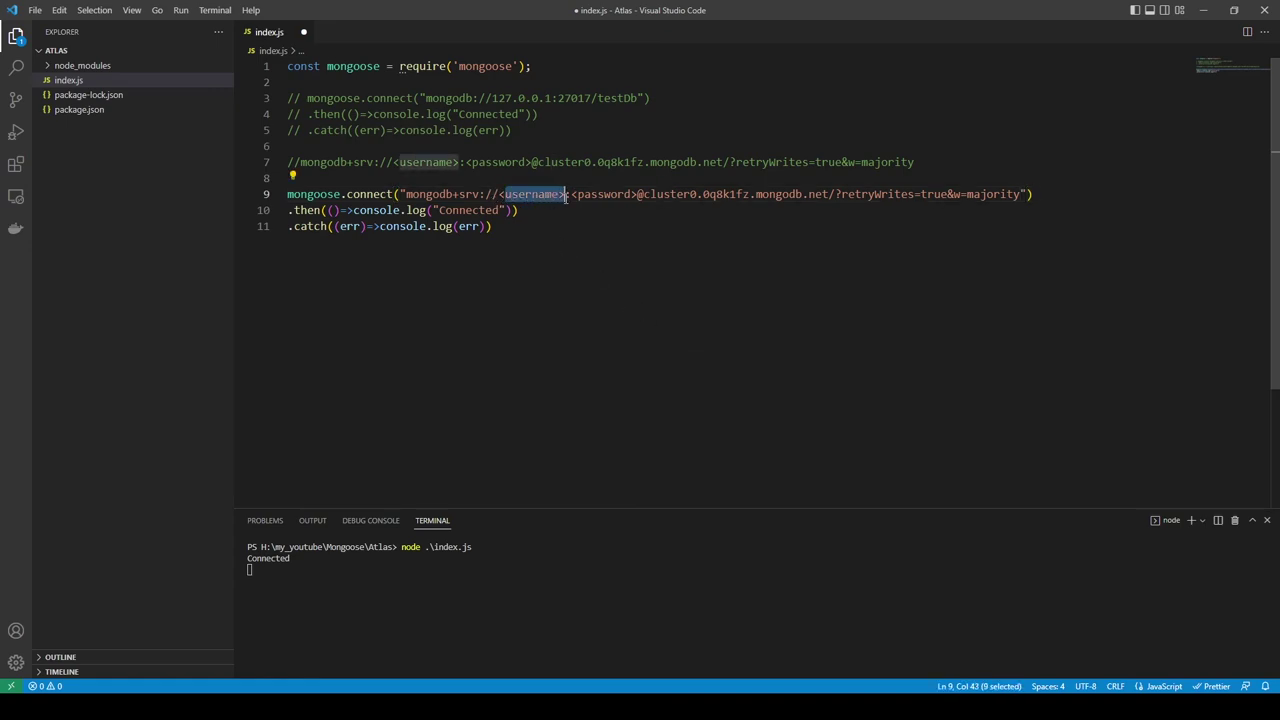
key(BackSpace)
key(BackSpace)
text(anutest)
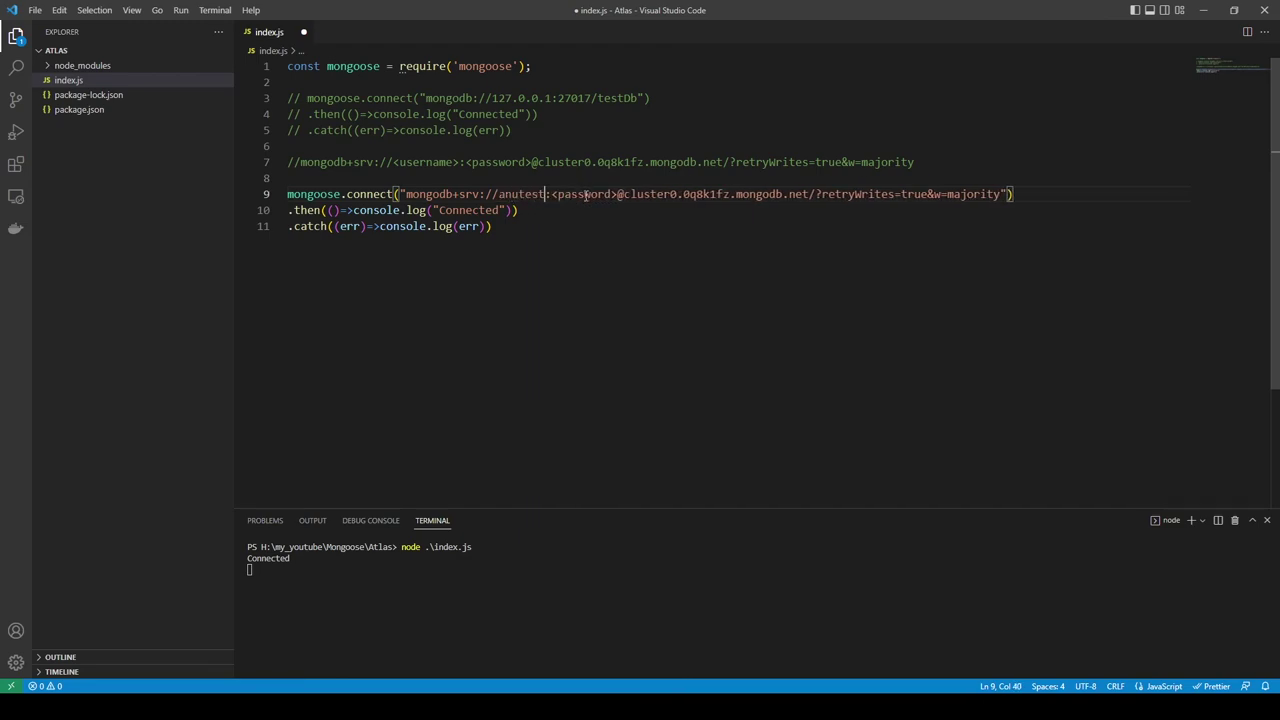
drag(551, 195, 617, 194)
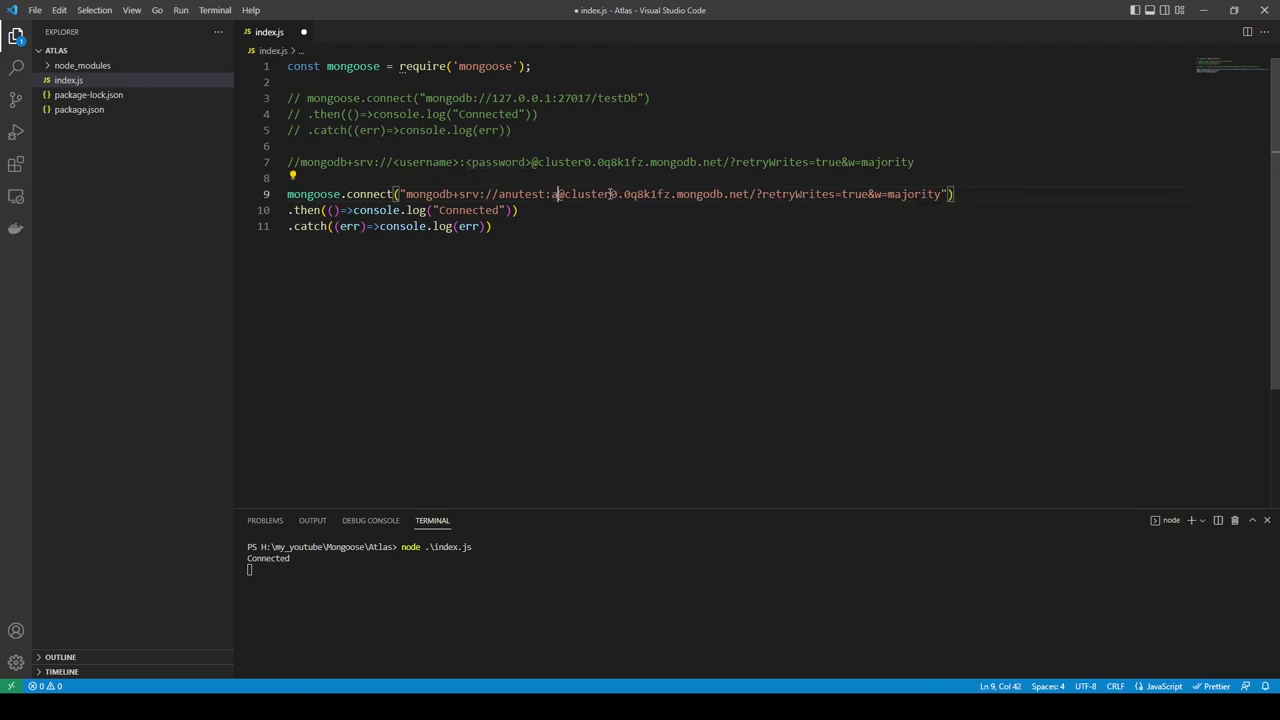
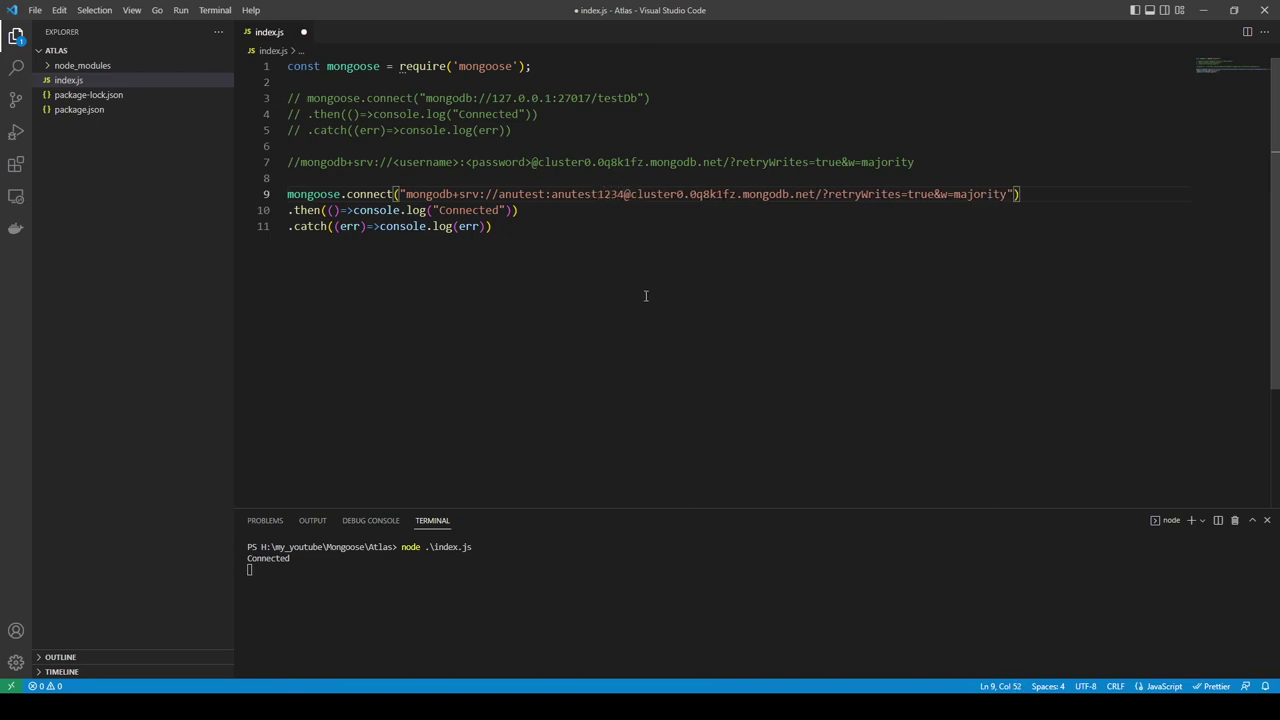
key(ctrl+s)
Step: Stop the running node process and rerun node .\index.js in the terminal
click(503, 558)
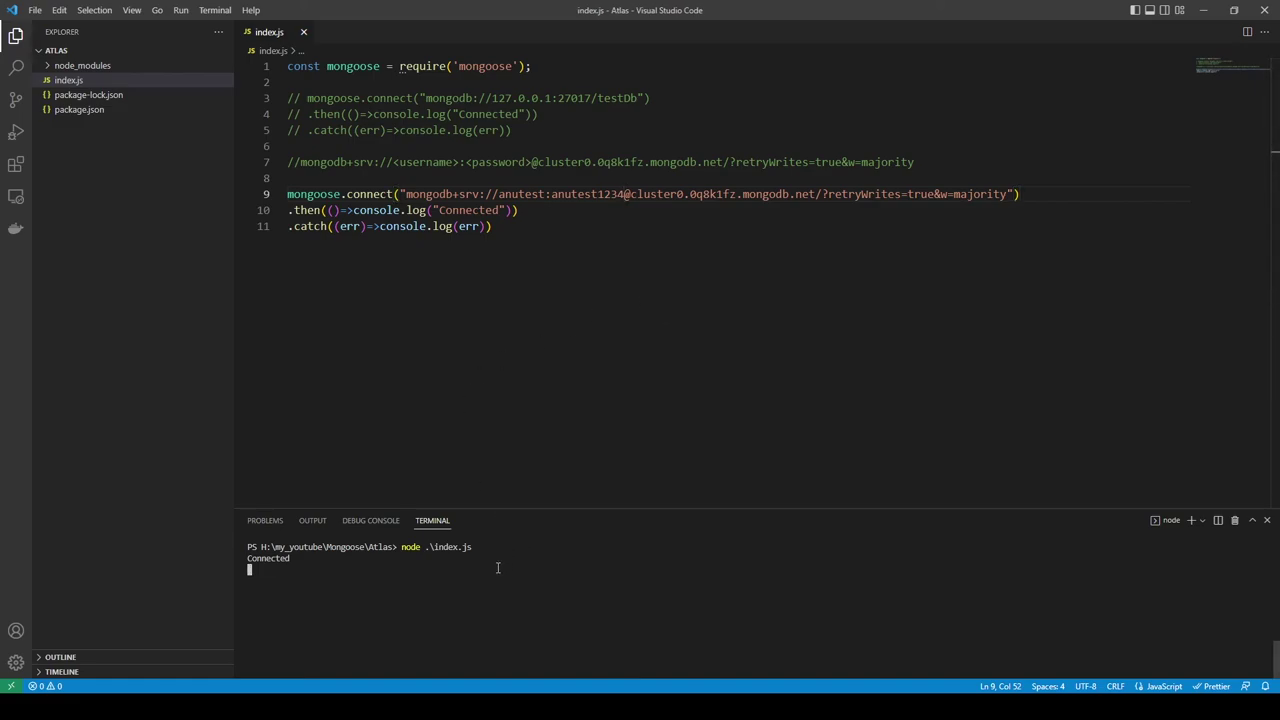
key(ctrl+c)
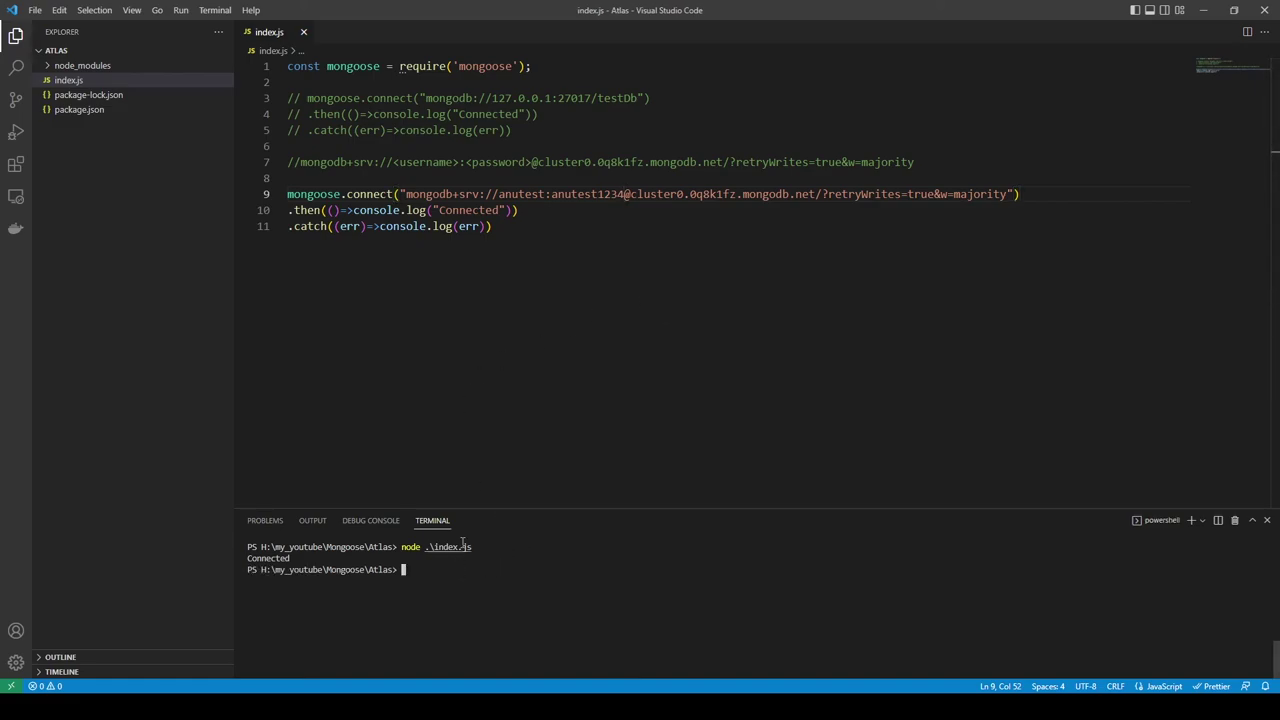
click(497, 227)
click(510, 560)
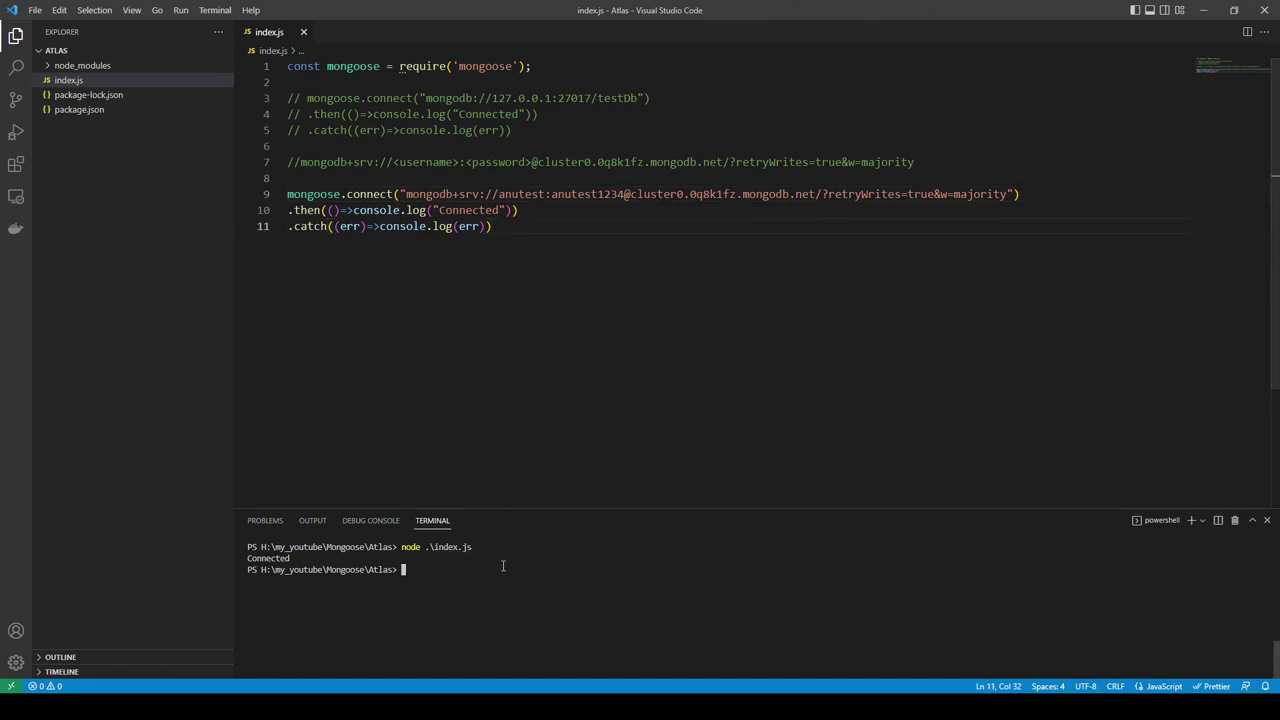
key(Up)
key(Return)
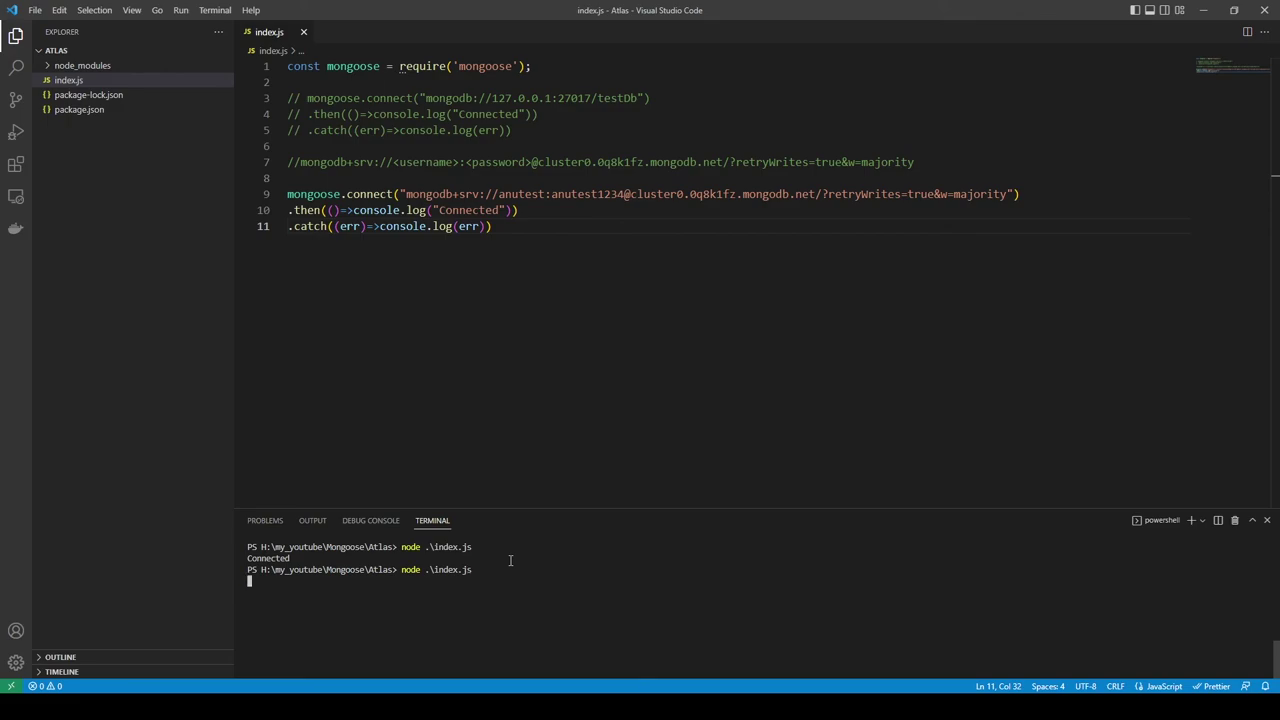